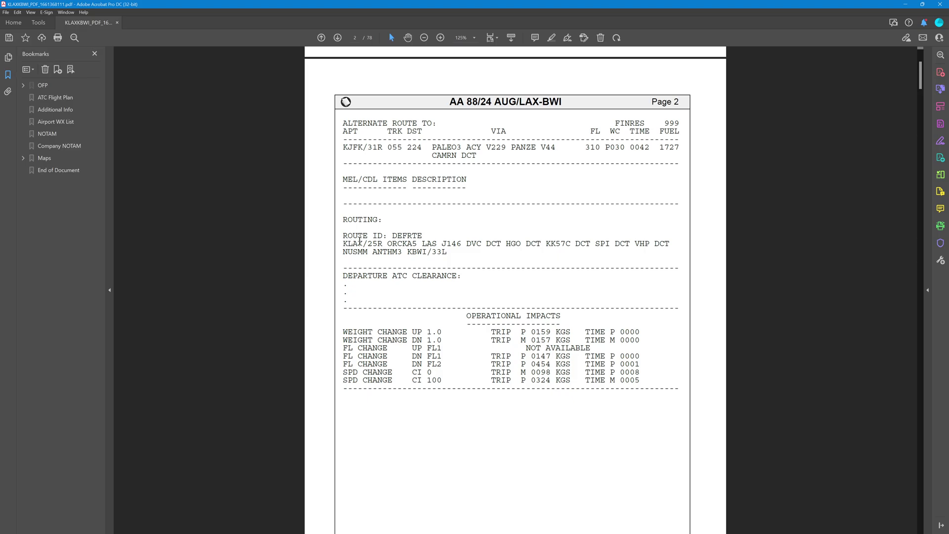
Step: Highlight origin KLAX, destination KBWI and the ORCKA5 LAS departure in the PDF routing
{"action": "double_click", "coordinate": [349, 246]}
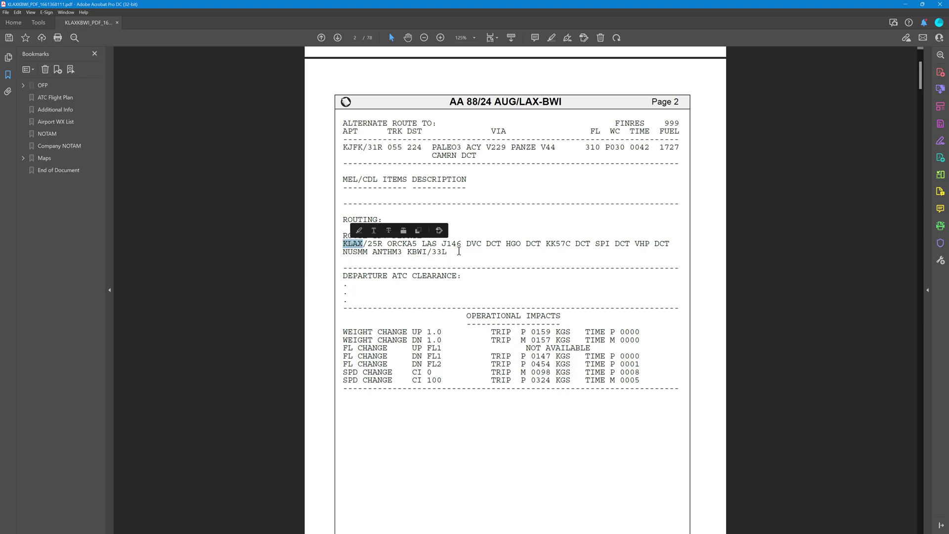
{"action": "double_click", "coordinate": [416, 253]}
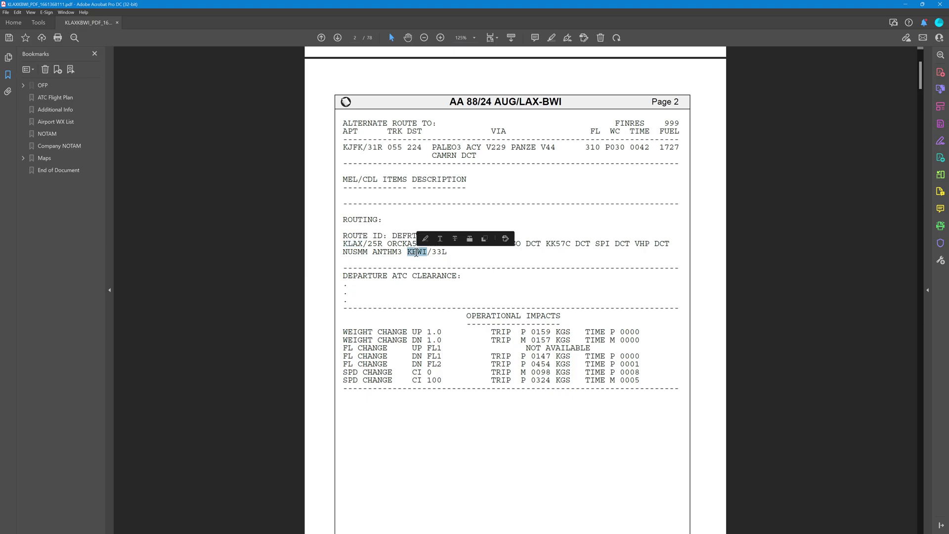
{"action": "left_click", "coordinate": [462, 259]}
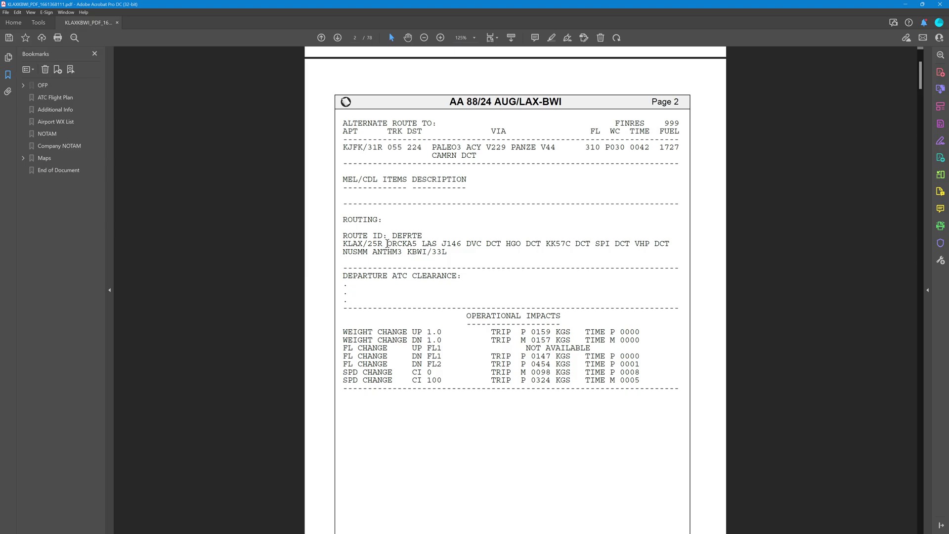
{"action": "left_click_drag", "start_coordinate": [387, 244], "coordinate": [436, 245]}
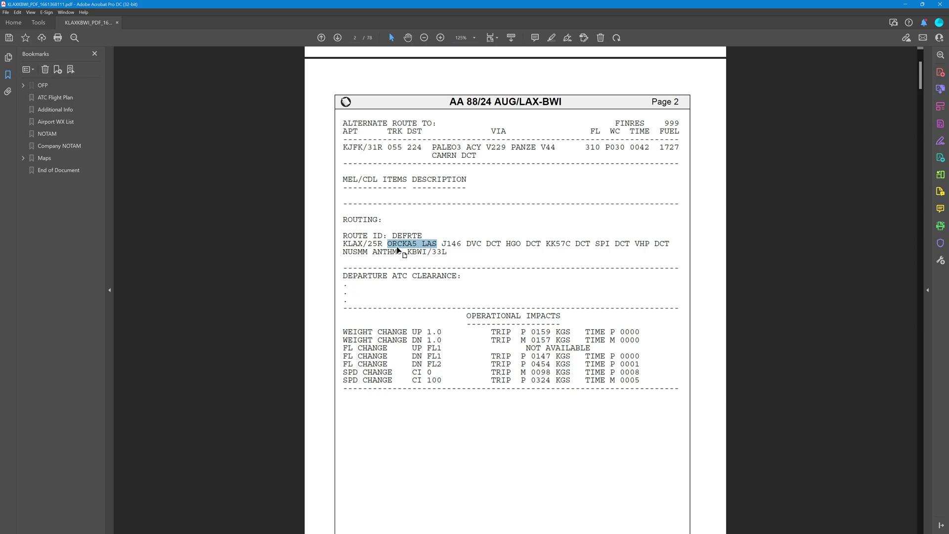
{"action": "left_click", "coordinate": [441, 243]}
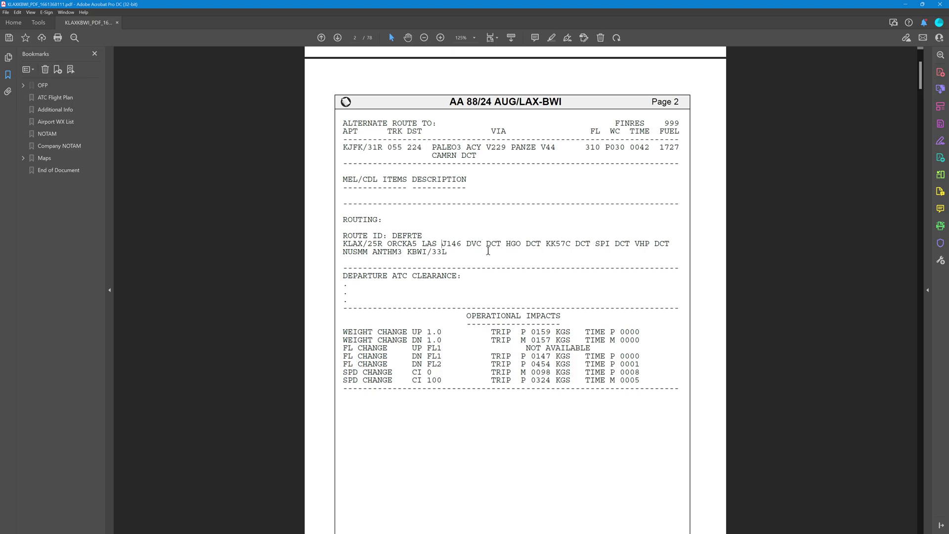
Step: Highlight DVC, HGO, KK57C, ANTHM3 and NUSMM, select the full routing, then restore the Acrobat window down
{"action": "double_click", "coordinate": [475, 244]}
{"action": "double_click", "coordinate": [514, 244]}
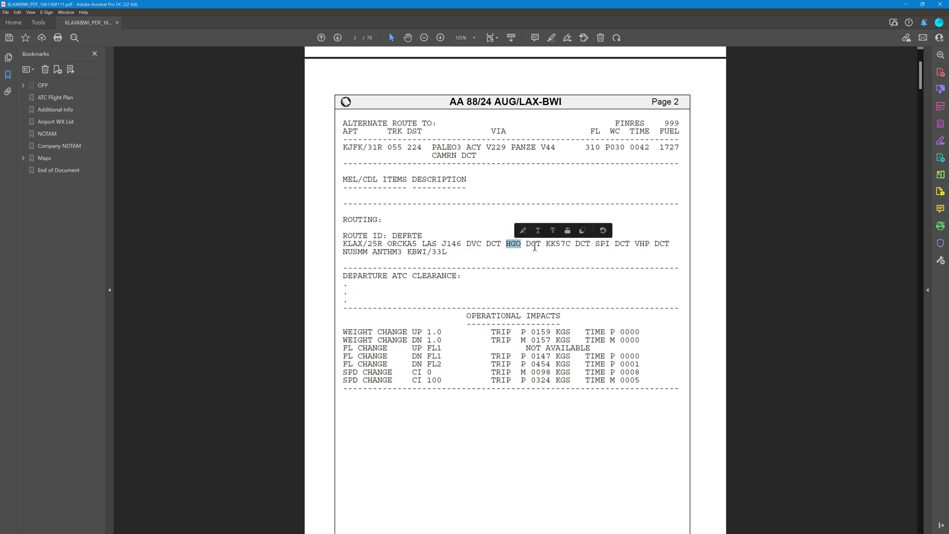
{"action": "double_click", "coordinate": [557, 244]}
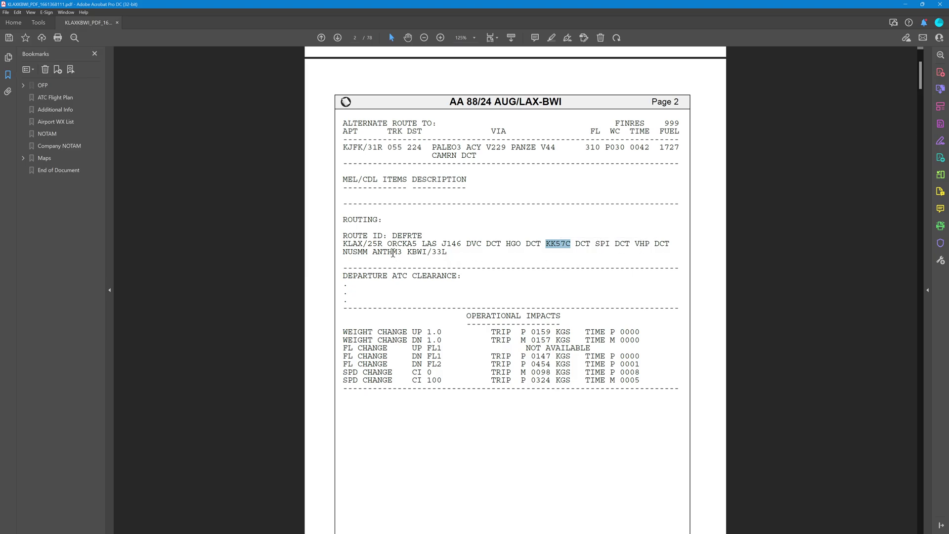
{"action": "double_click", "coordinate": [390, 252]}
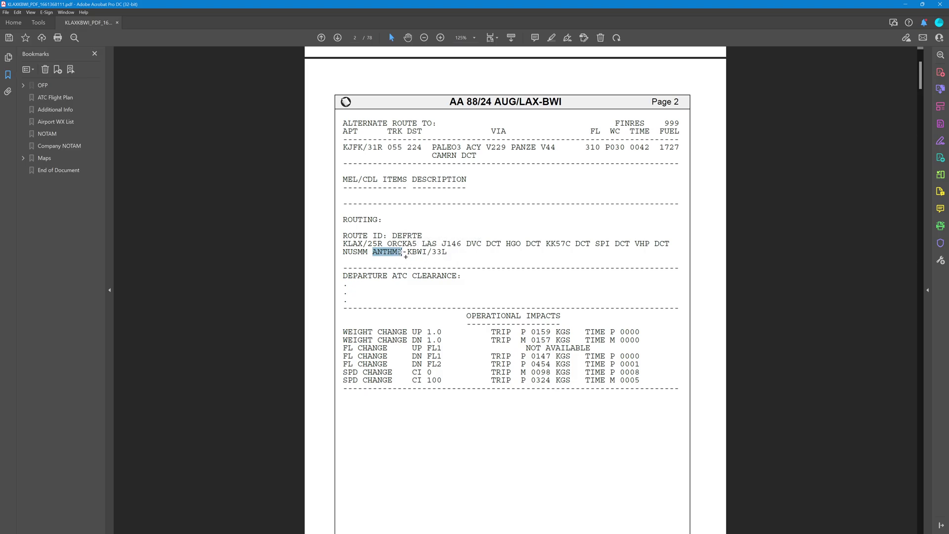
{"action": "double_click", "coordinate": [354, 252]}
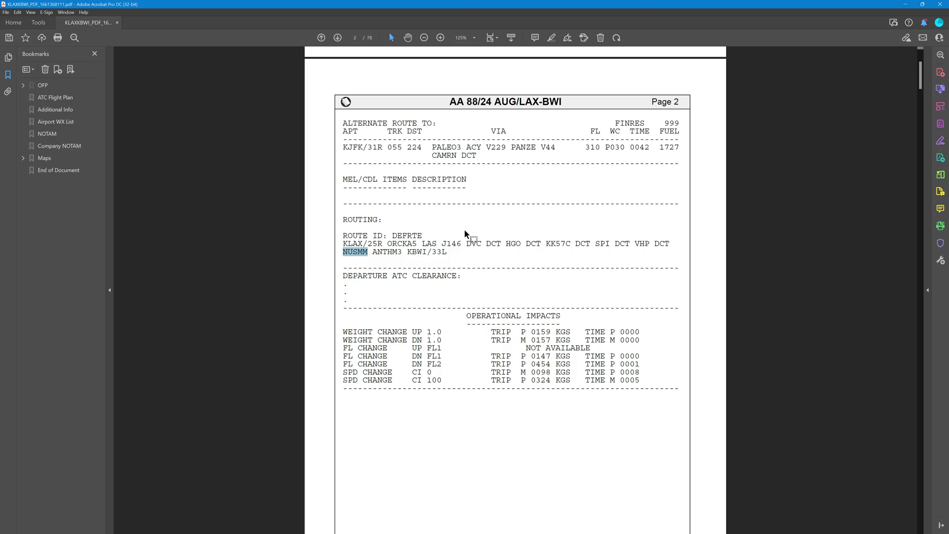
{"action": "left_click_drag", "start_coordinate": [447, 252], "coordinate": [344, 248]}
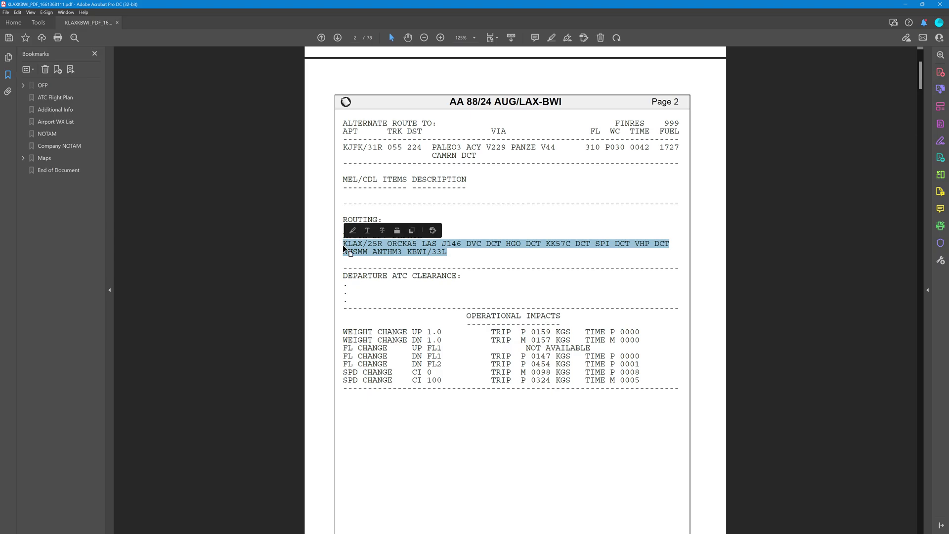
{"action": "left_click", "coordinate": [389, 247]}
Step: On the RTE page enter origin KLAX, destination KBWI, flight number AAL88 and runway 25R
{"action": "left_click", "coordinate": [923, 4]}
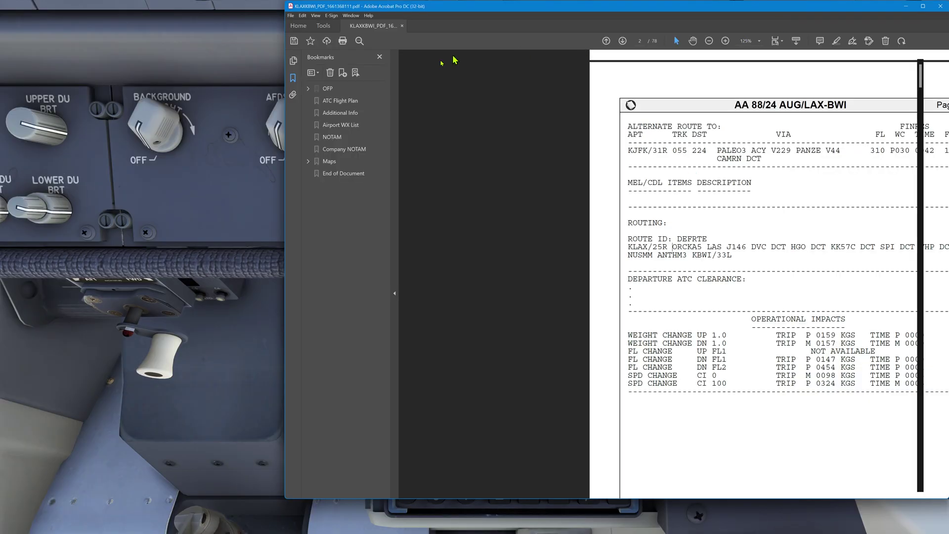
{"action": "key", "text": "super+shift+Left"}
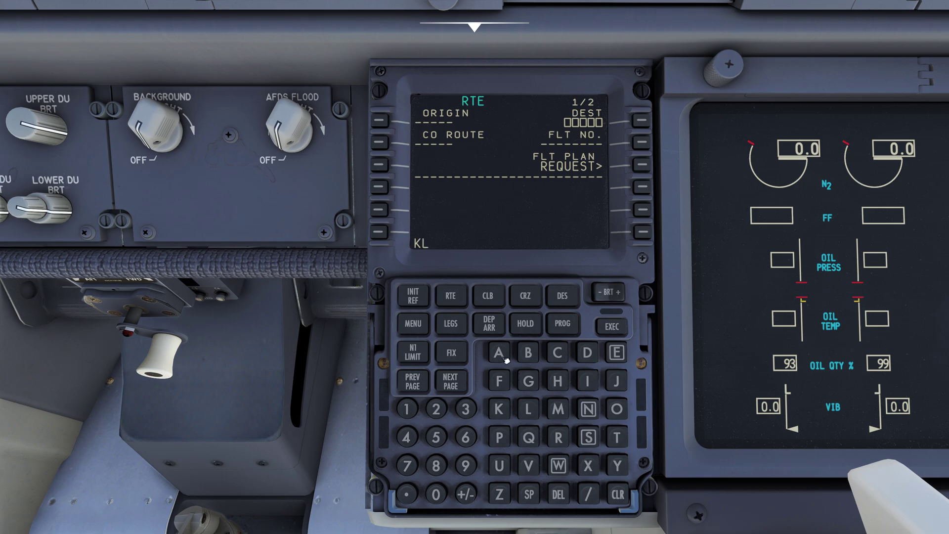
{"action": "left_click", "coordinate": [500, 353]}
{"action": "left_click", "coordinate": [589, 466]}
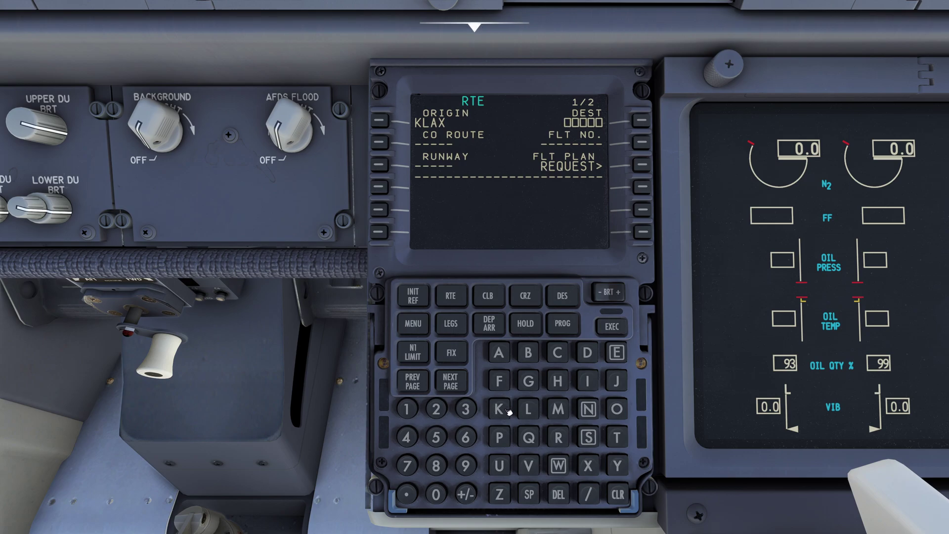
{"action": "left_click", "coordinate": [499, 410]}
{"action": "left_click", "coordinate": [529, 353]}
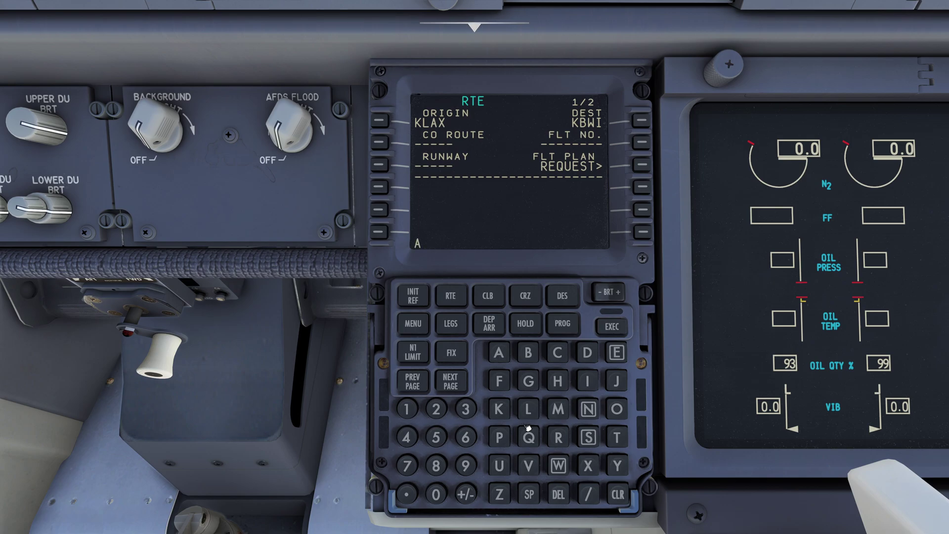
{"action": "left_click", "coordinate": [499, 354]}
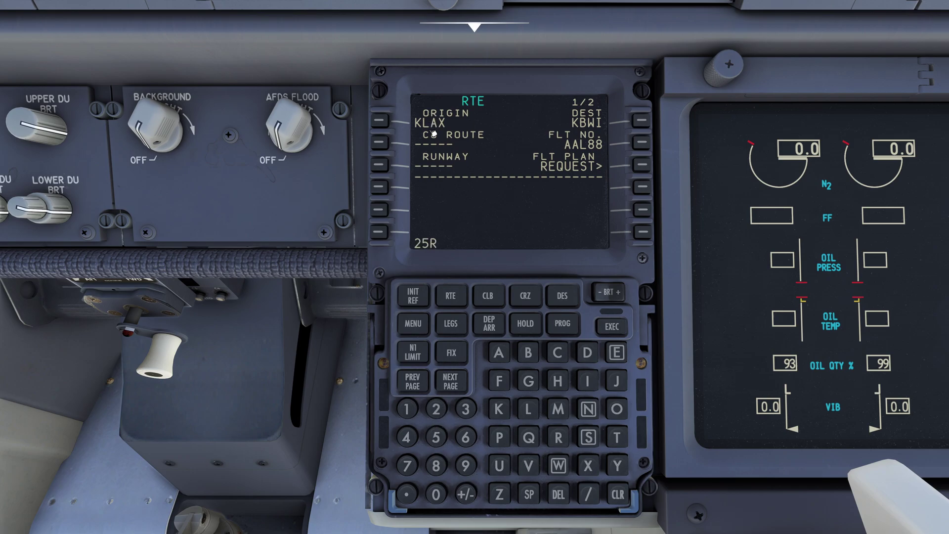
{"action": "left_click", "coordinate": [380, 165]}
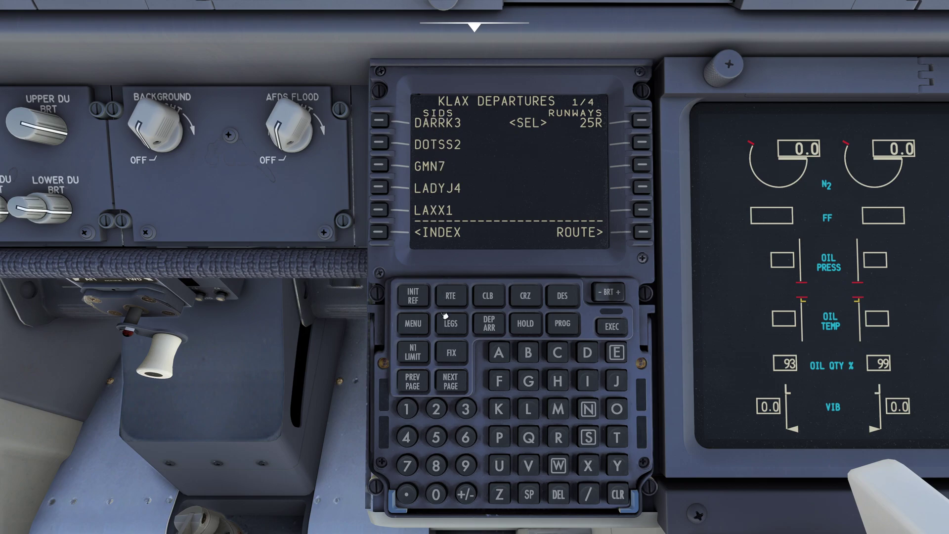
Step: Page forward through the KLAX departures list on the FMC
{"action": "left_click", "coordinate": [452, 385]}
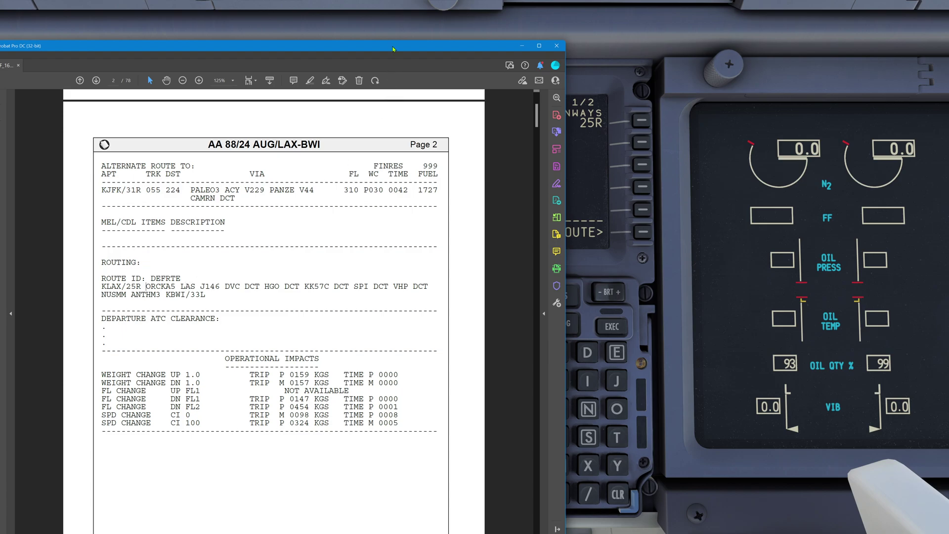
Step: Switch from the flight plan PDF back to the FMC's KLAX DEPARTURES page
{"action": "key", "text": "alt+Tab"}
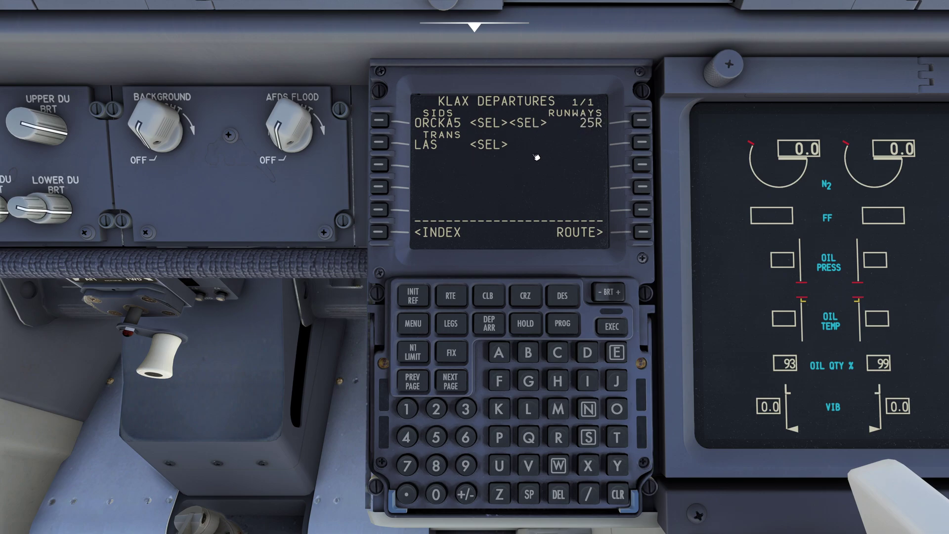
Step: Return to RTE and view route page 2, starting with ORCKA5.LAS to LAS
{"action": "left_click", "coordinate": [643, 232]}
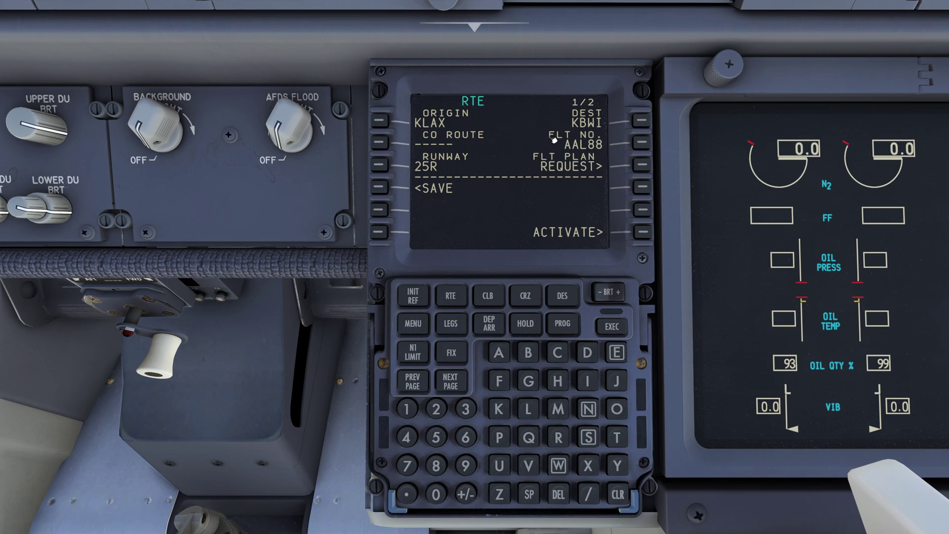
{"action": "left_click", "coordinate": [453, 384]}
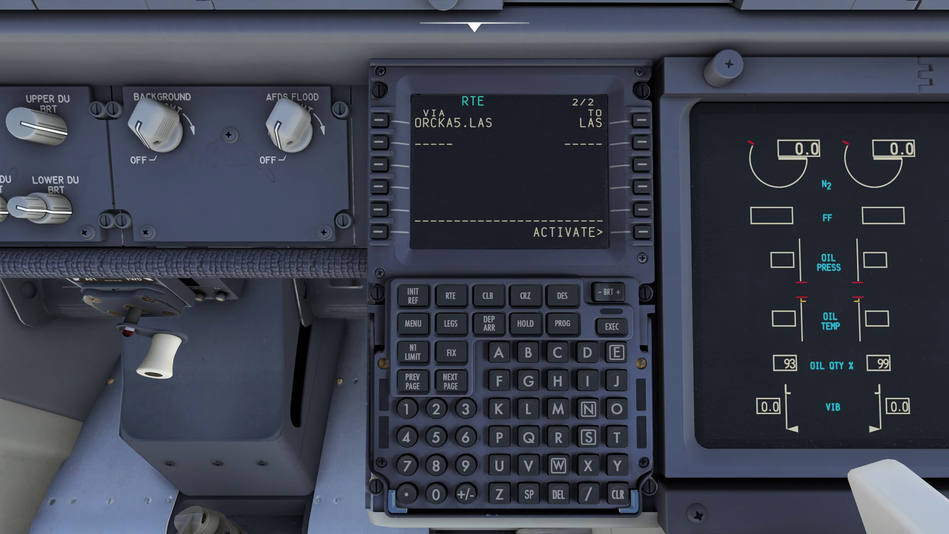
Step: Position the flight plan PDF beside the CDU and highlight airway J146 in the routing
{"action": "left_click_drag", "start_coordinate": [0, 31], "coordinate": [289, 34]}
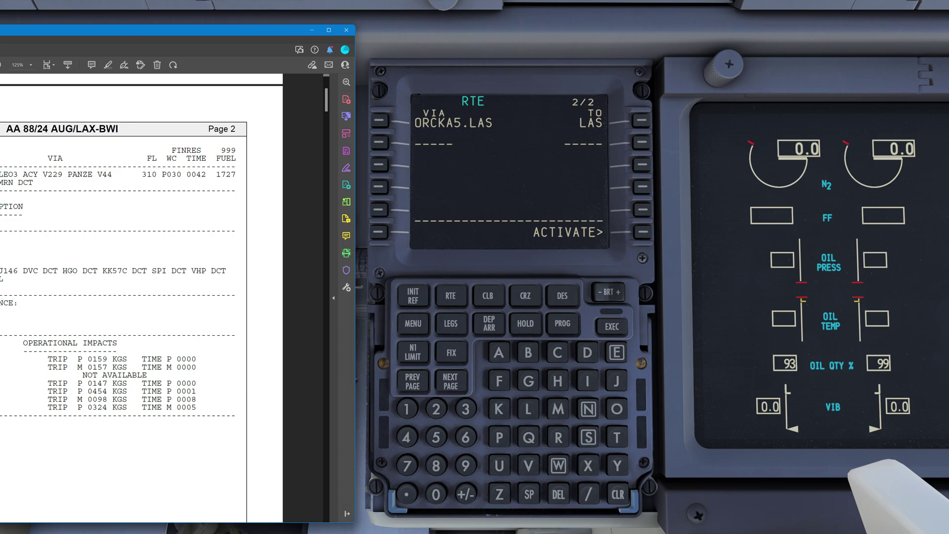
{"action": "scroll", "coordinate": [142, 298], "scroll_direction": "right", "scroll_amount": 2}
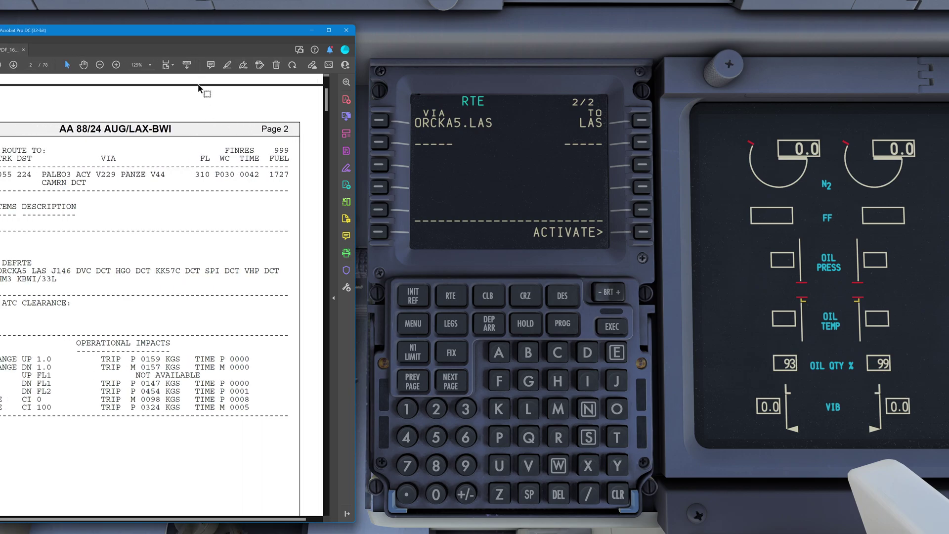
{"action": "left_click_drag", "start_coordinate": [213, 32], "coordinate": [270, 25]}
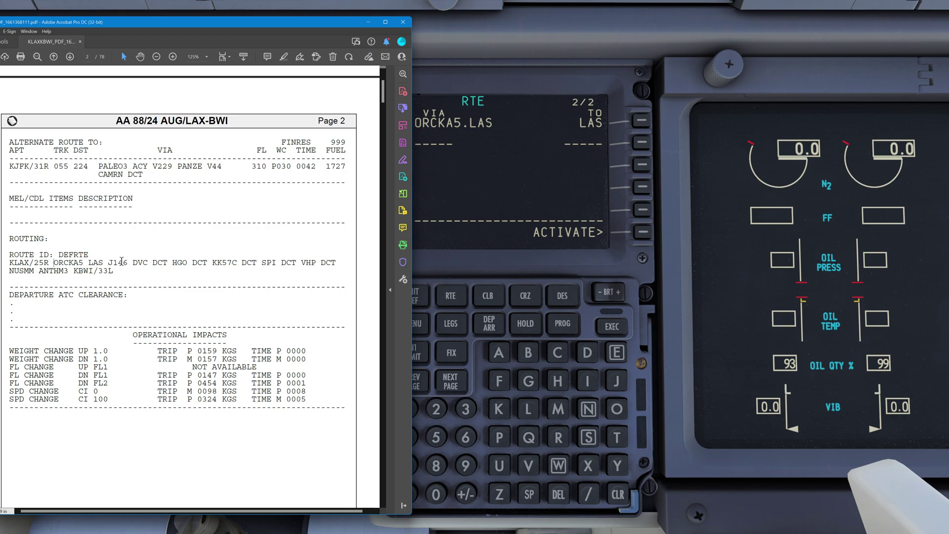
{"action": "double_click", "coordinate": [117, 263]}
Step: Enter airway J146 after LAS at LSK 2L
{"action": "left_click", "coordinate": [368, 22]}
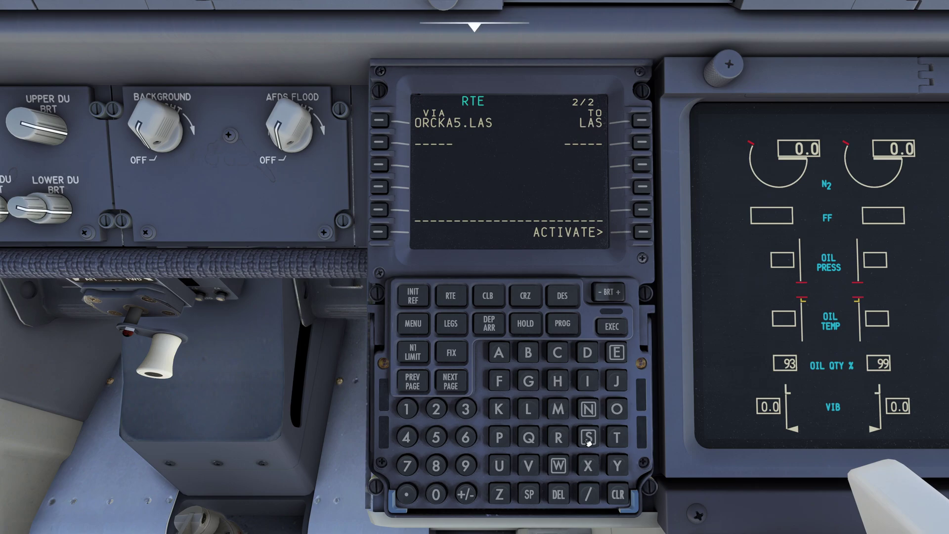
{"action": "left_click", "coordinate": [617, 383]}
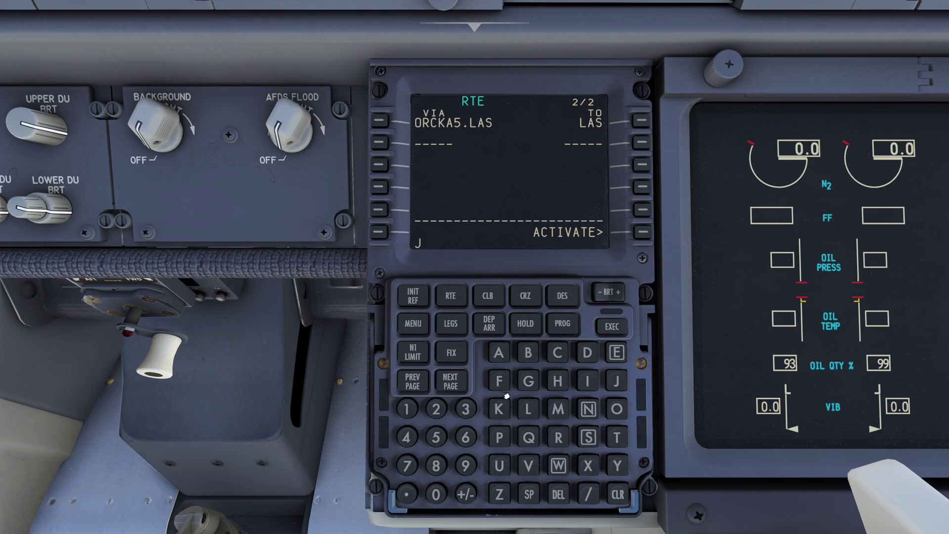
{"action": "left_click", "coordinate": [407, 411]}
{"action": "left_click", "coordinate": [407, 440]}
{"action": "left_click", "coordinate": [466, 438]}
{"action": "left_click", "coordinate": [381, 143]}
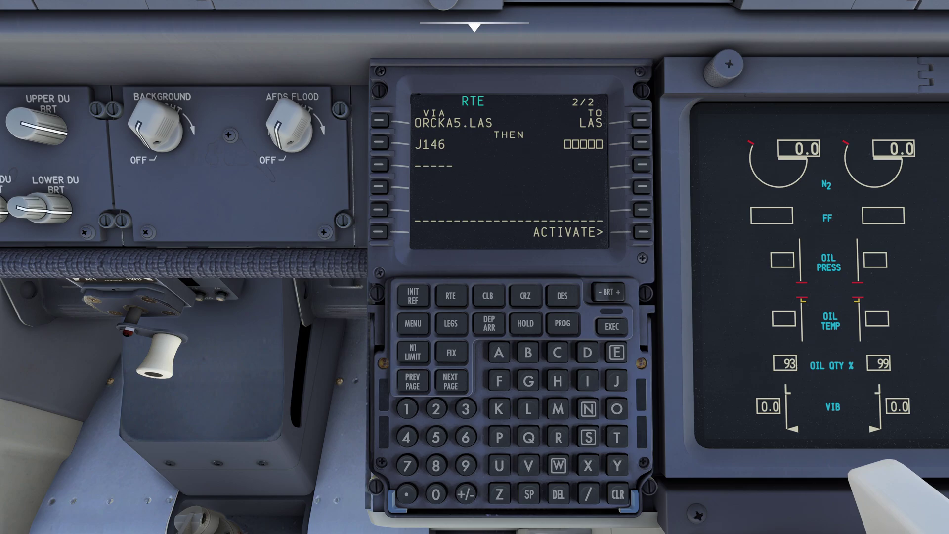
Step: Set DVC as the end point of J146 at LSK 2R
{"action": "left_click", "coordinate": [591, 352]}
{"action": "left_click", "coordinate": [528, 464]}
{"action": "left_click", "coordinate": [558, 352]}
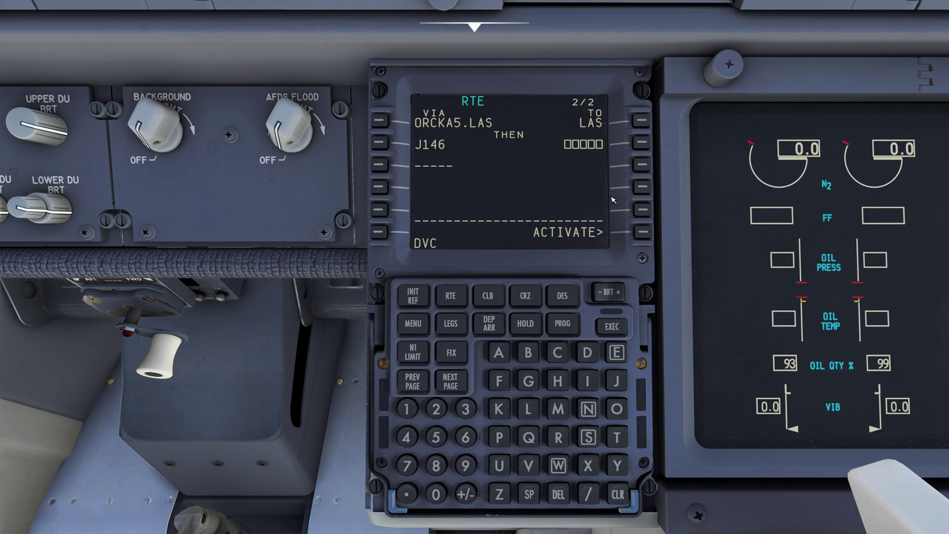
{"action": "left_click", "coordinate": [642, 143]}
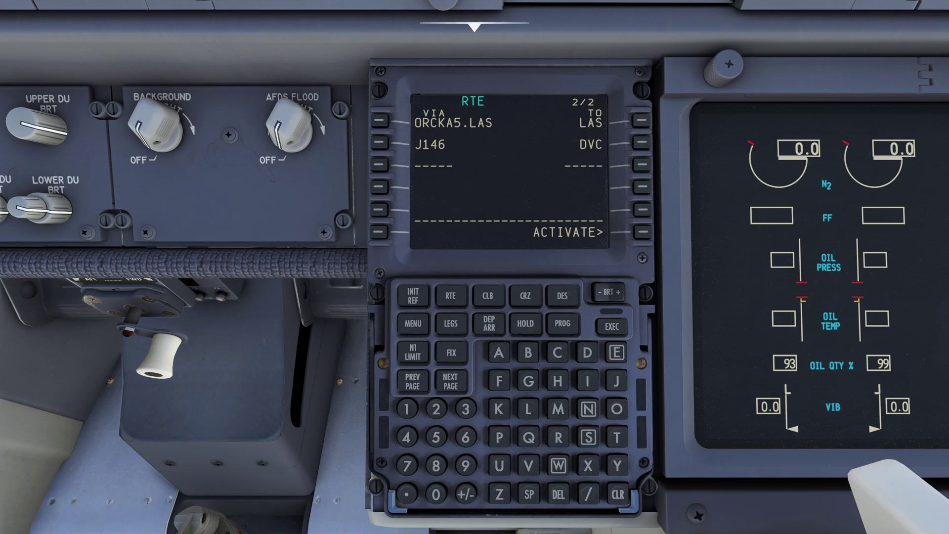
Step: Check DVC and the next waypoint HGO in the flight plan routing, then uncover the FMC
{"action": "key", "text": "alt+Tab"}
{"action": "left_click_drag", "start_coordinate": [73, 28], "coordinate": [274, 32]}
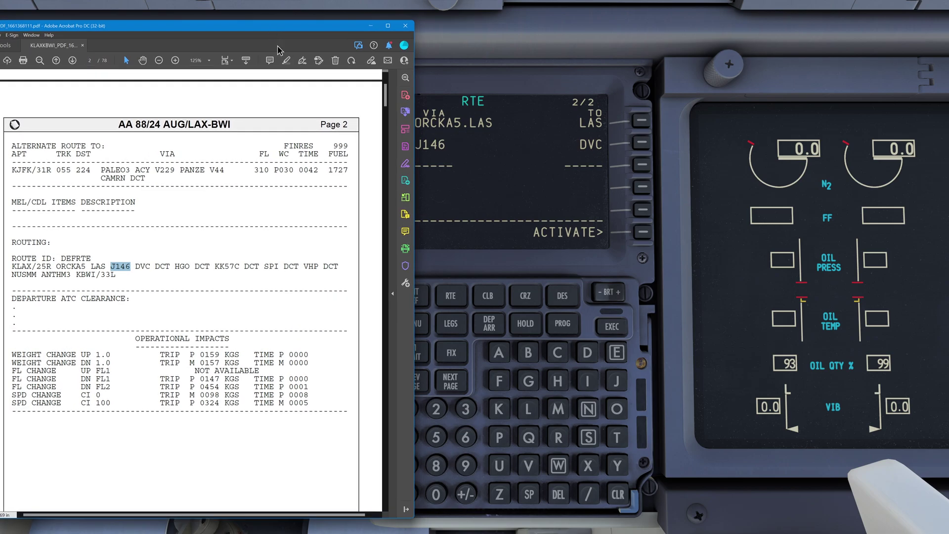
{"action": "double_click", "coordinate": [141, 267]}
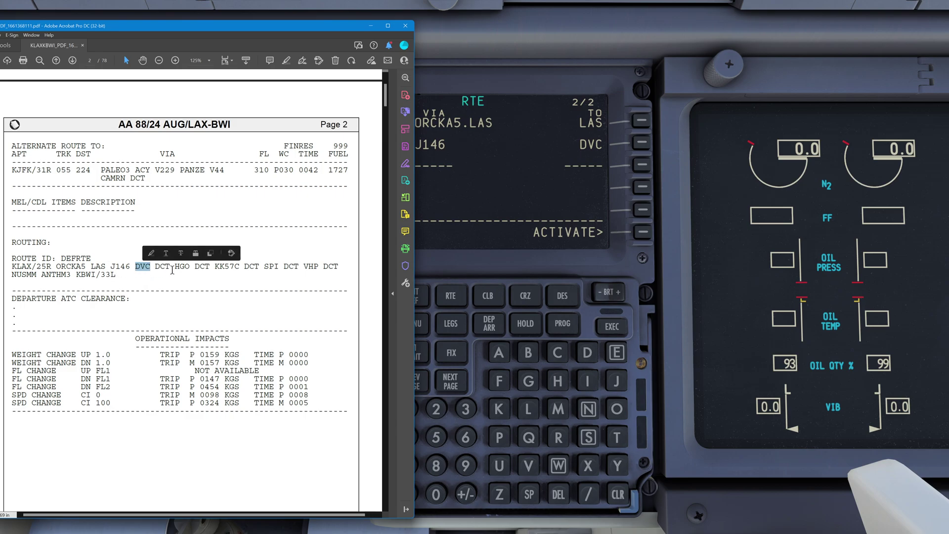
{"action": "double_click", "coordinate": [186, 266]}
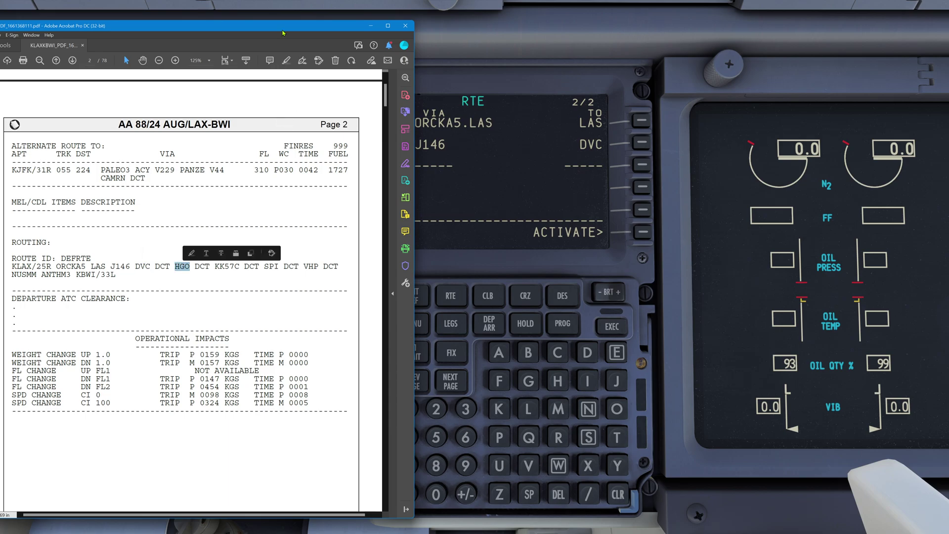
{"action": "left_click_drag", "start_coordinate": [284, 29], "coordinate": [0, 84]}
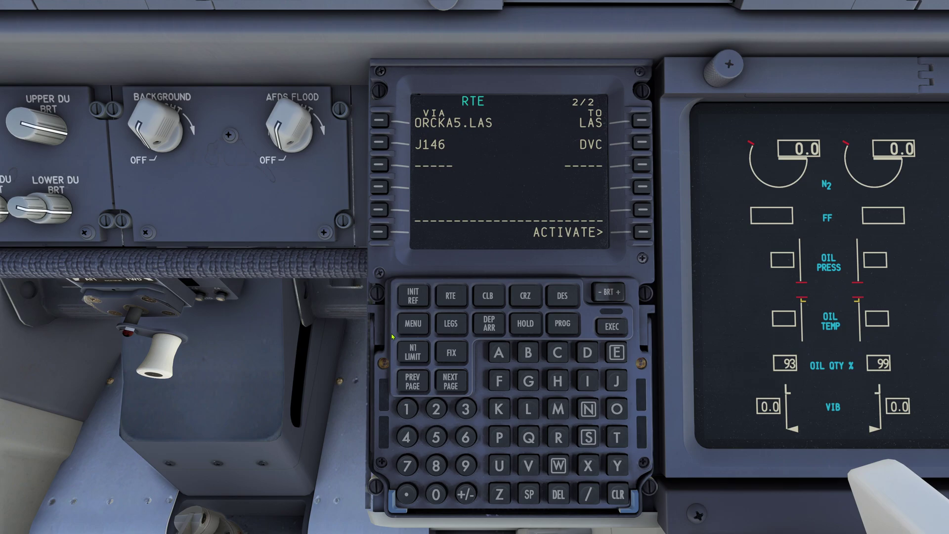
Step: Enter HGO at LSK 3R as a direct leg after DVC
{"action": "left_click", "coordinate": [557, 382]}
{"action": "left_click", "coordinate": [617, 408]}
{"action": "left_click", "coordinate": [644, 166]}
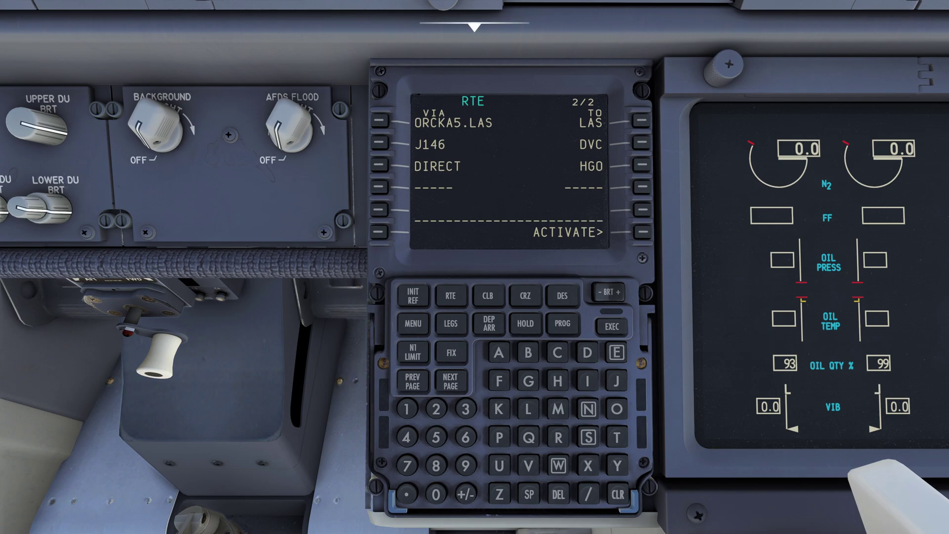
{"action": "key", "text": "alt+Tab"}
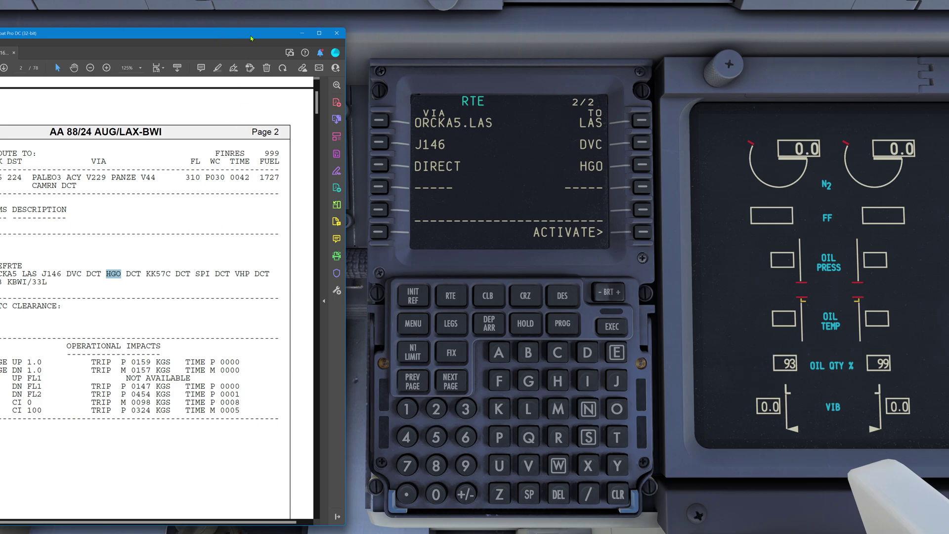
Step: Enter KK57C at LSK 4R as a direct leg after HGO
{"action": "key", "text": "alt+Tab"}
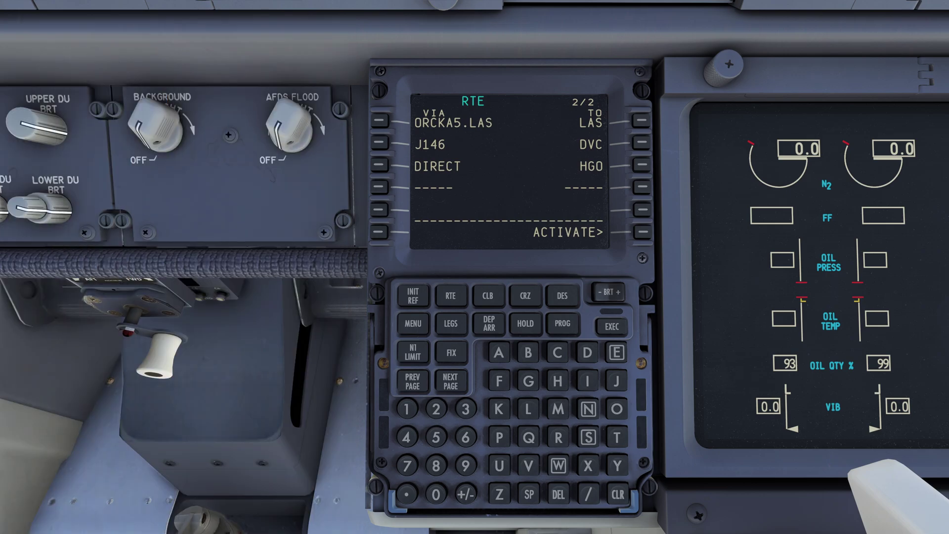
{"action": "left_click", "coordinate": [498, 409]}
{"action": "left_click", "coordinate": [503, 412]}
{"action": "left_click", "coordinate": [436, 438]}
{"action": "left_click", "coordinate": [407, 465]}
{"action": "left_click", "coordinate": [559, 354]}
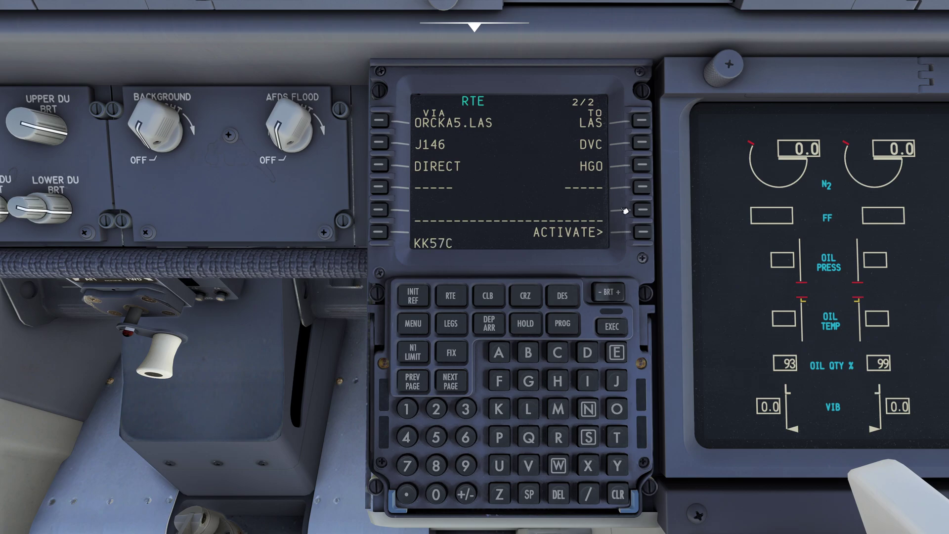
{"action": "left_click", "coordinate": [642, 188]}
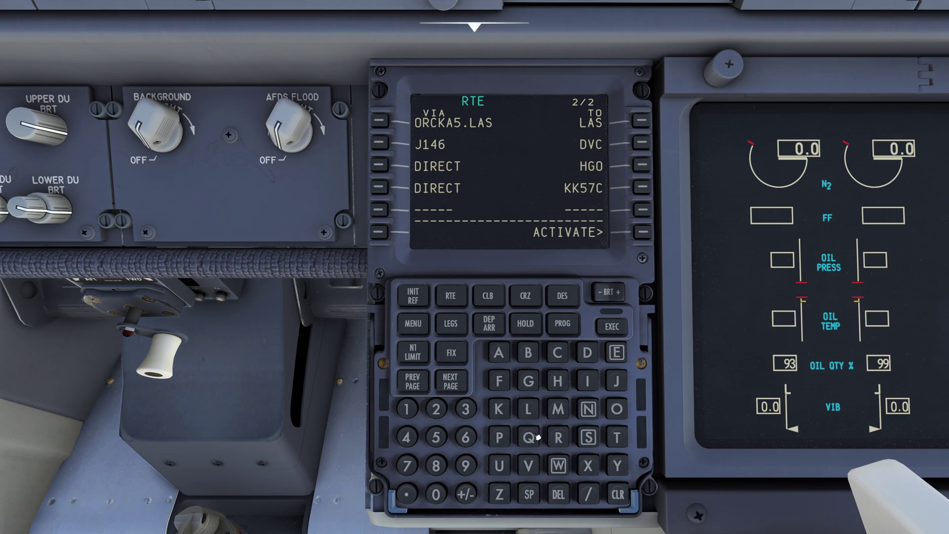
Step: Enter SPI at LSK 5R as the next waypoint
{"action": "left_click", "coordinate": [592, 441]}
{"action": "left_click", "coordinate": [500, 440]}
{"action": "left_click", "coordinate": [589, 381]}
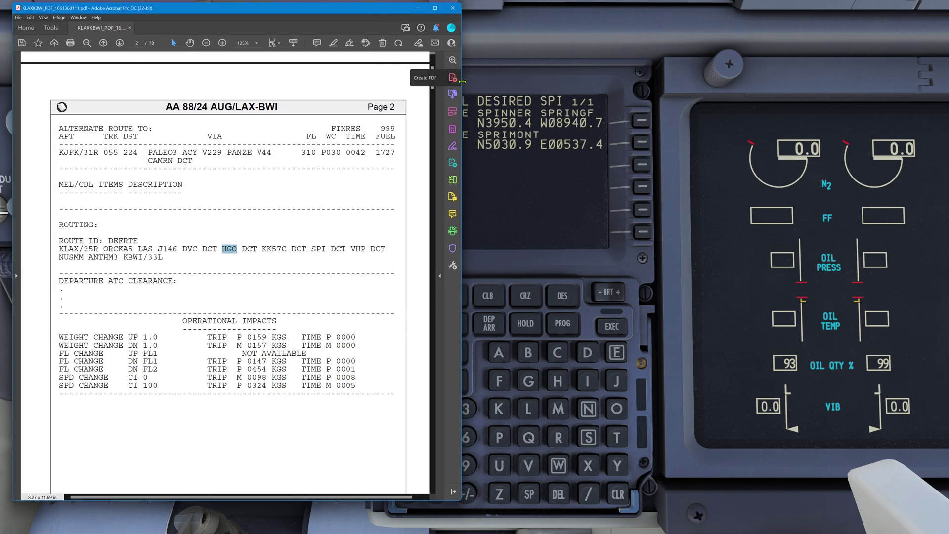
Step: Compare the SPI coordinates in the flight plan PDF to identify the Spinner VOR/DME
{"action": "left_click_drag", "start_coordinate": [433, 84], "coordinate": [432, 100]}
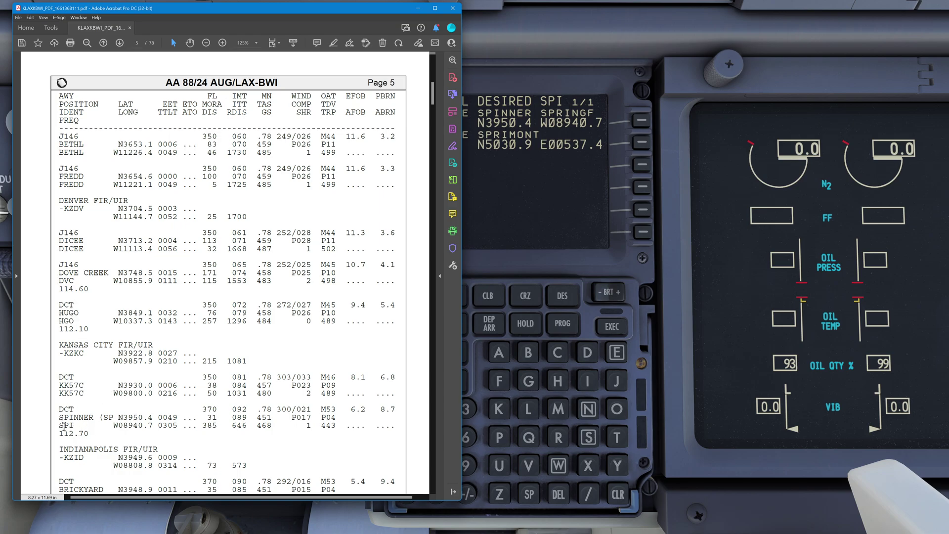
{"action": "double_click", "coordinate": [64, 425]}
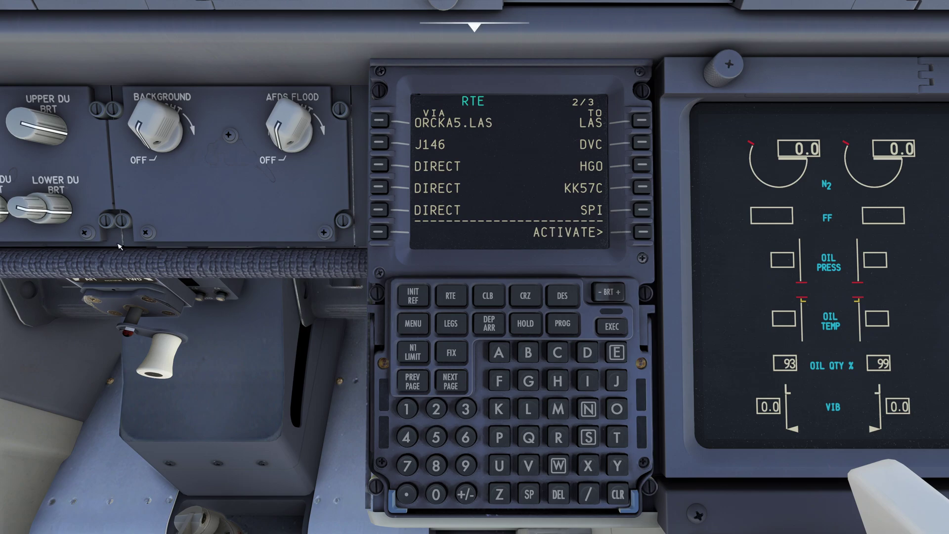
Step: On the empty third route page, add a direct leg to VHP
{"action": "left_click", "coordinate": [452, 389]}
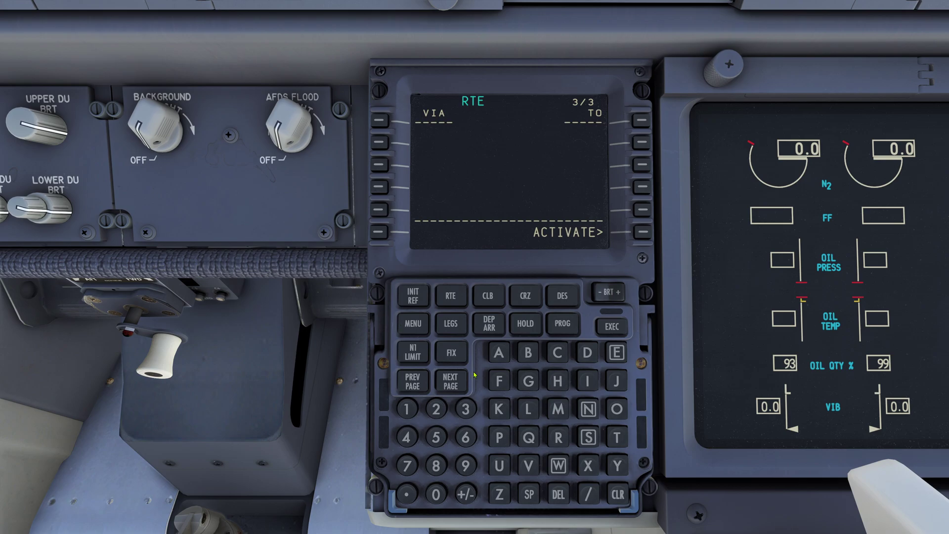
{"action": "left_click", "coordinate": [533, 466]}
{"action": "left_click", "coordinate": [558, 381]}
{"action": "left_click", "coordinate": [499, 437]}
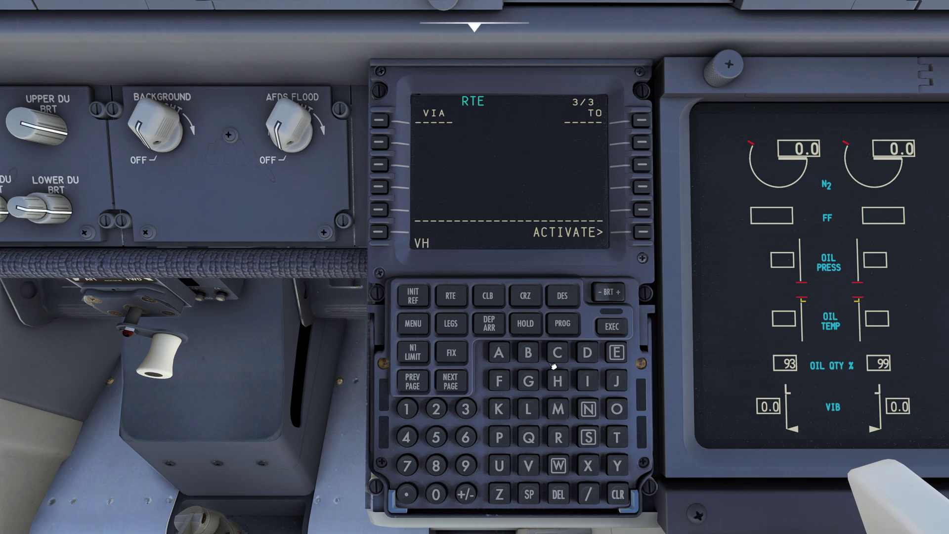
{"action": "left_click", "coordinate": [641, 120]}
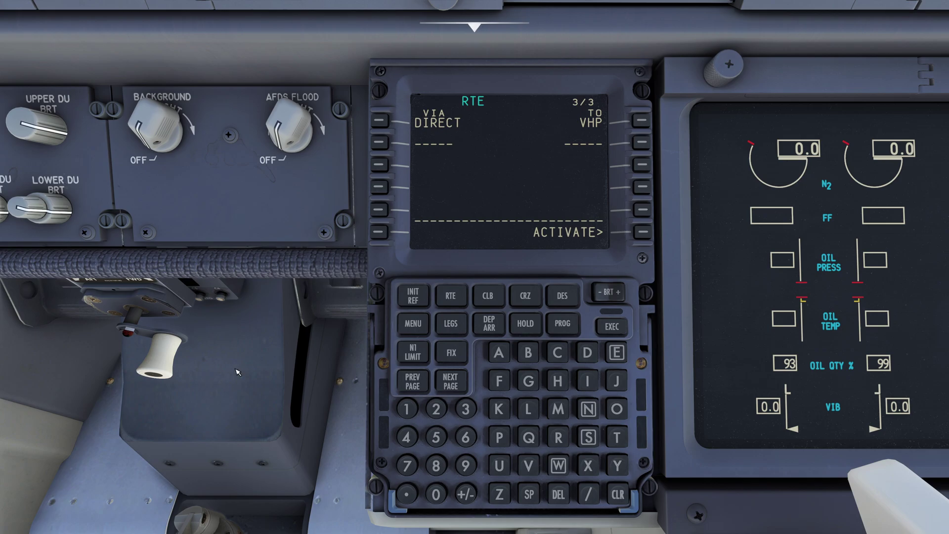
Step: Add a direct leg to NUSMM after VHP
{"action": "left_click", "coordinate": [588, 409]}
{"action": "left_click", "coordinate": [588, 437]}
{"action": "left_click", "coordinate": [559, 408]}
{"action": "left_click", "coordinate": [559, 409]}
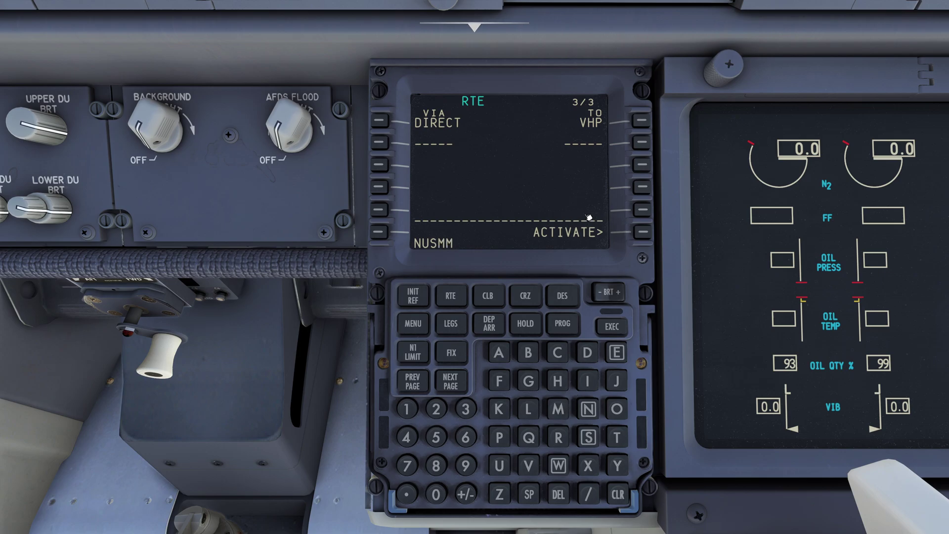
{"action": "left_click", "coordinate": [641, 143]}
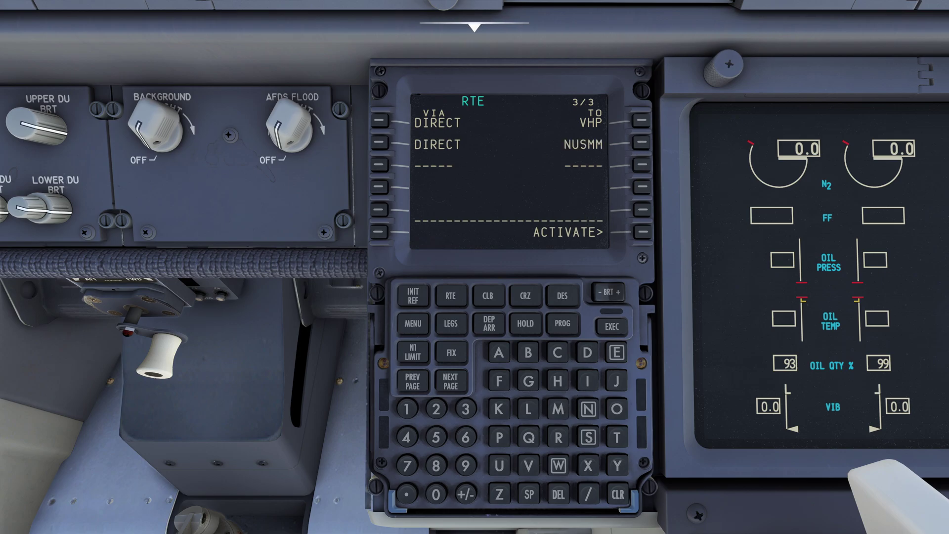
{"action": "left_click_drag", "start_coordinate": [0, 64], "coordinate": [301, 22]}
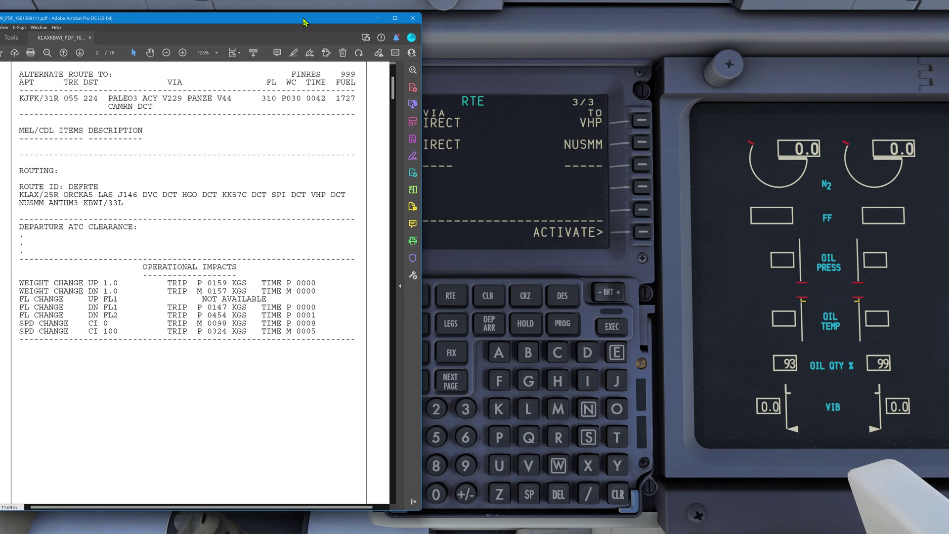
{"action": "double_click", "coordinate": [27, 203]}
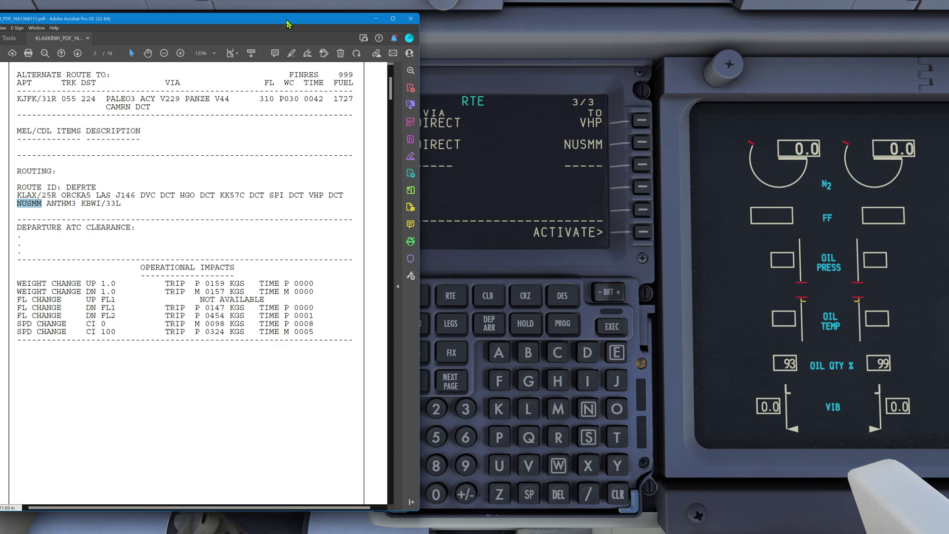
{"action": "left_click_drag", "start_coordinate": [288, 23], "coordinate": [0, 23]}
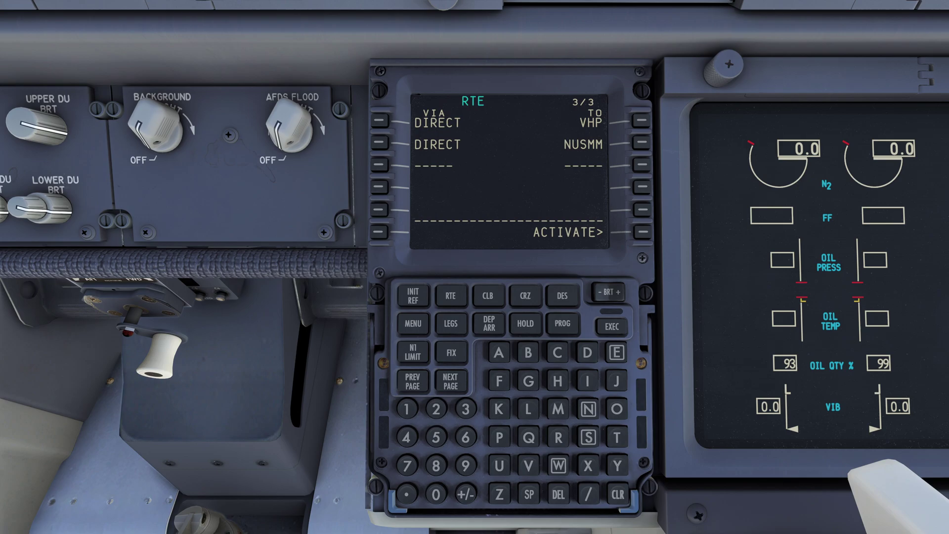
Step: Open the KBWI arrivals, confirm runway 33L in the flight-plan PDF, and select the ILS 33L approach
{"action": "left_click", "coordinate": [490, 324]}
{"action": "left_click", "coordinate": [642, 144]}
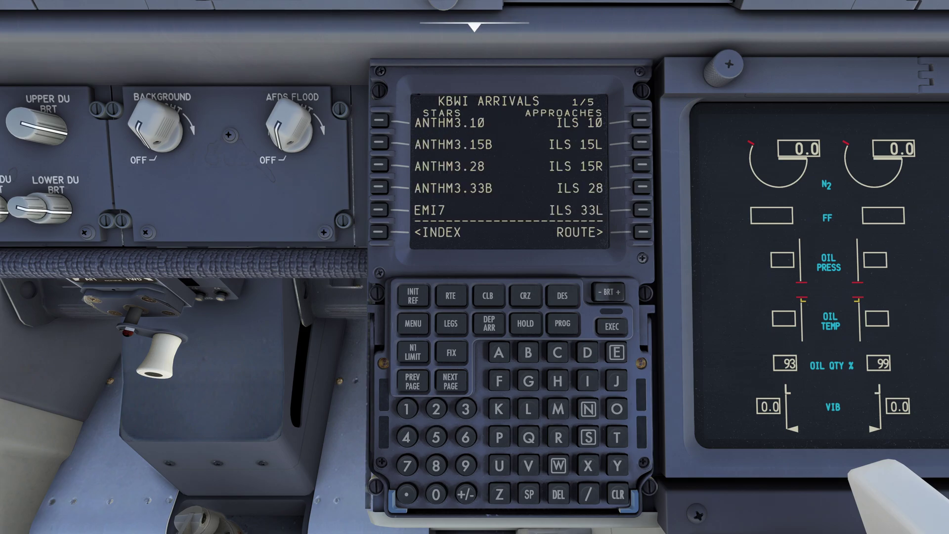
{"action": "key", "text": "alt+Tab"}
{"action": "left_click_drag", "start_coordinate": [49, 40], "coordinate": [217, 32]}
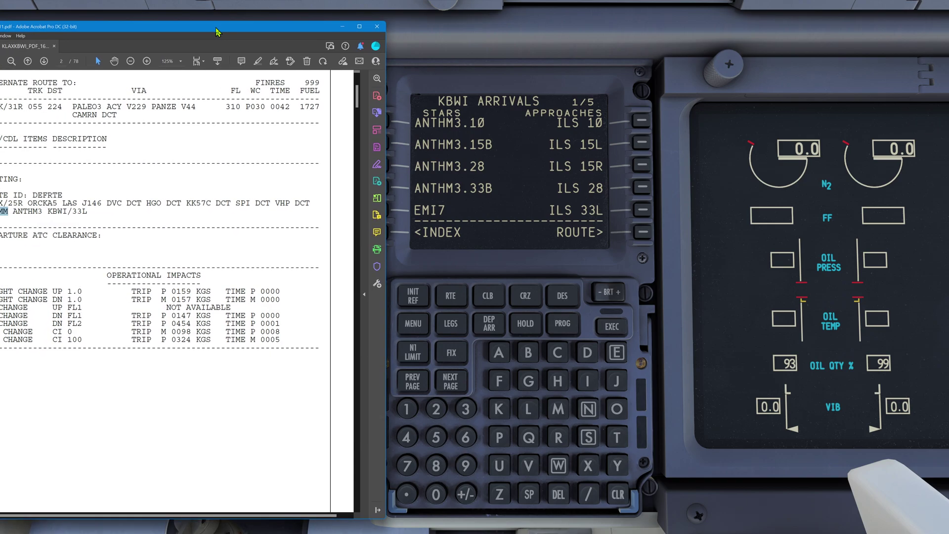
{"action": "double_click", "coordinate": [80, 211]}
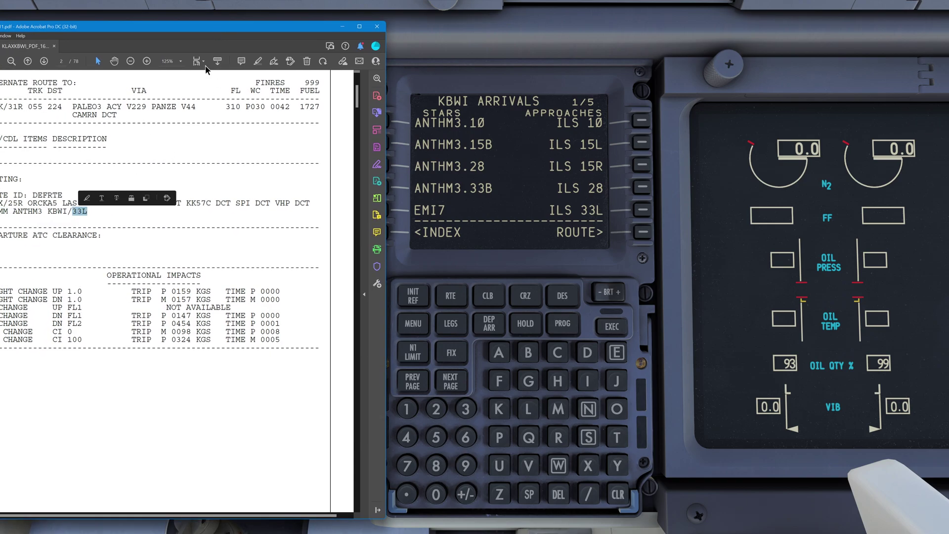
{"action": "key", "text": "alt+Tab"}
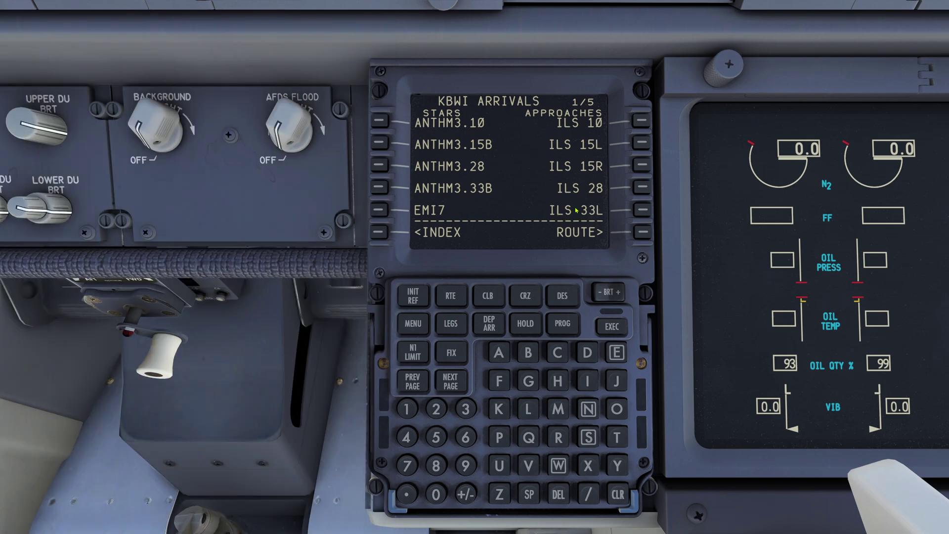
{"action": "left_click", "coordinate": [642, 211]}
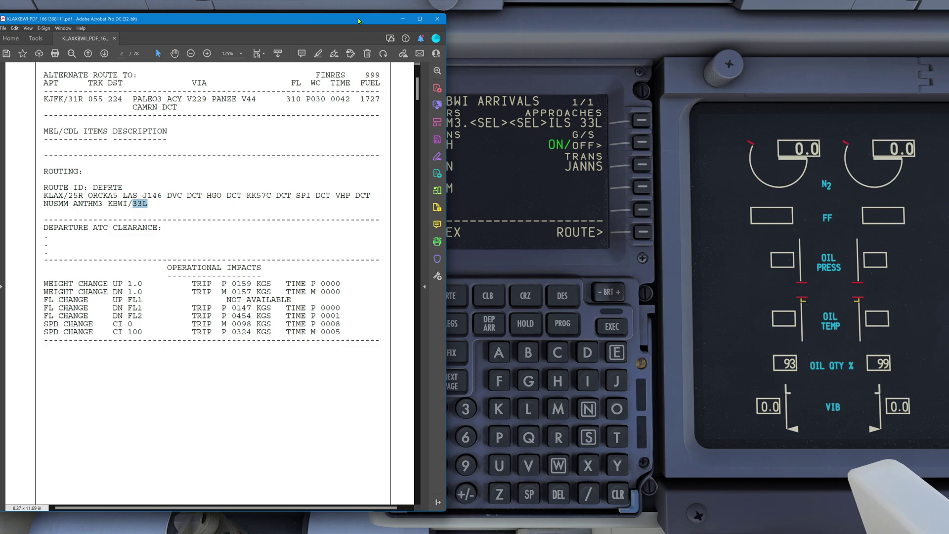
Step: Minimize the flight-plan PDF after confirming the routing ends NUSMM ANTHM3 KBWI/33L
{"action": "left_click", "coordinate": [402, 19]}
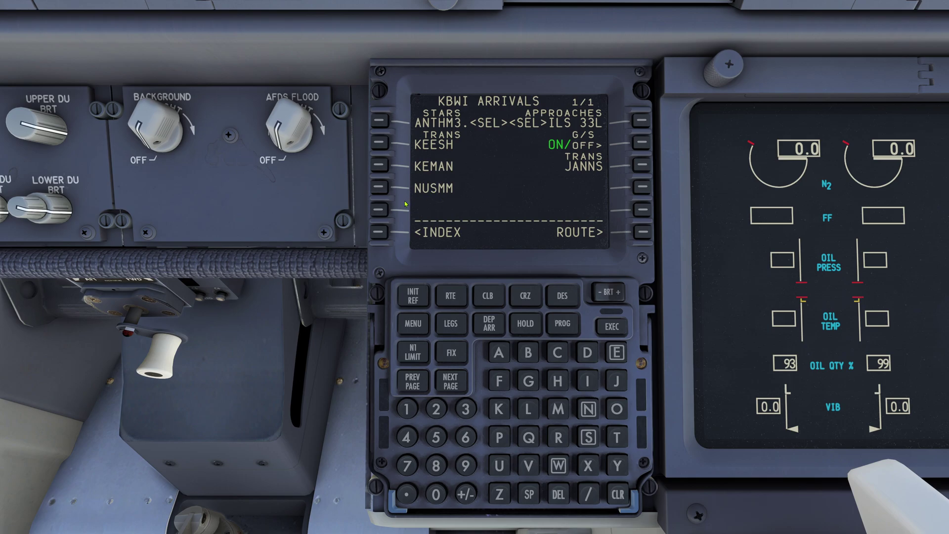
Step: Select NUSMM as the ANTHM3 arrival transition
{"action": "left_click", "coordinate": [381, 188]}
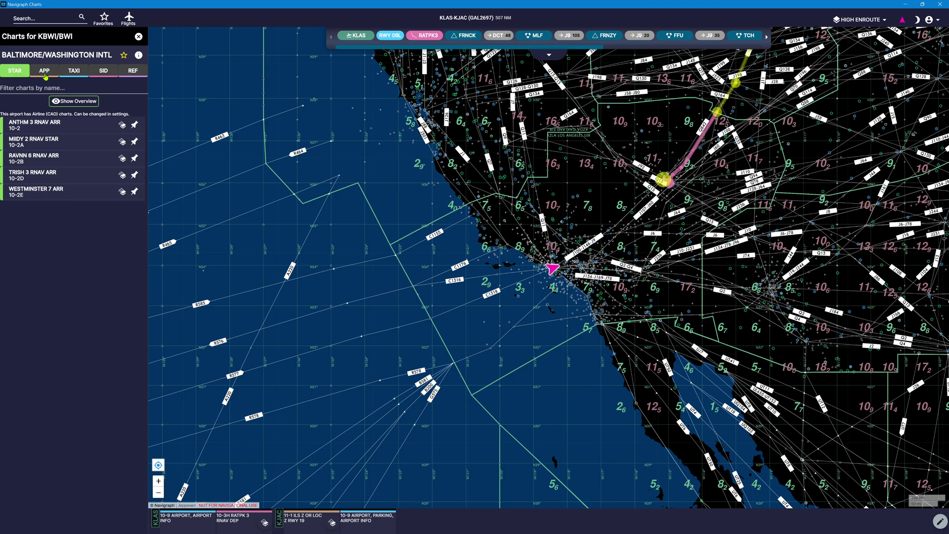
Step: Open the ILS OR LOC RWY 33L (11-5) chart from KBWI's approach chart list
{"action": "left_click", "coordinate": [44, 72]}
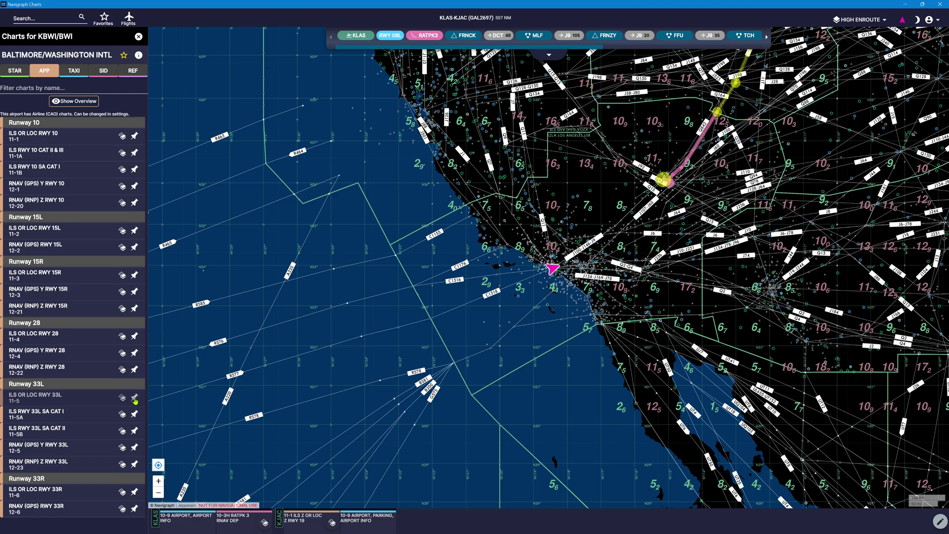
{"action": "left_click", "coordinate": [42, 401]}
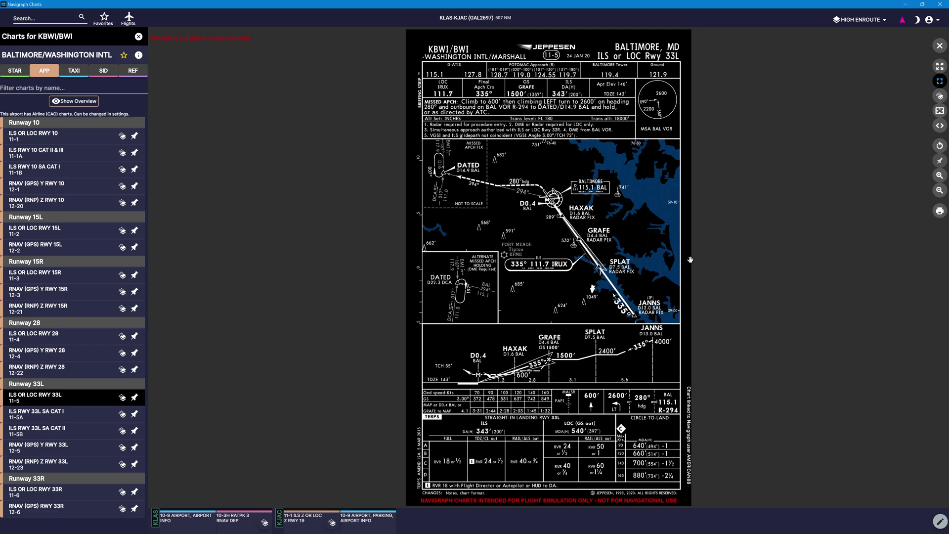
Step: Select the JANNS approach transition and review the last route page with the missed approach
{"action": "left_click", "coordinate": [905, 4]}
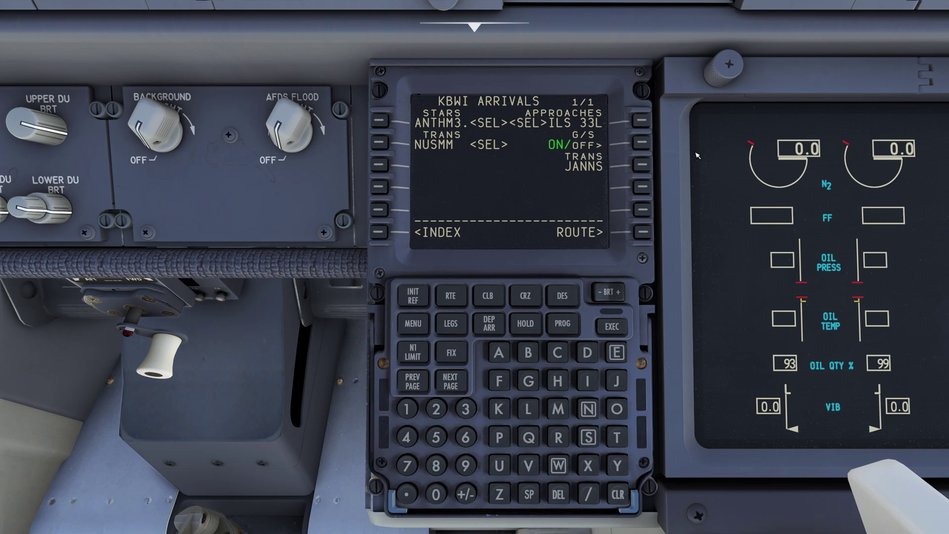
{"action": "left_click", "coordinate": [642, 167]}
{"action": "left_click", "coordinate": [644, 235]}
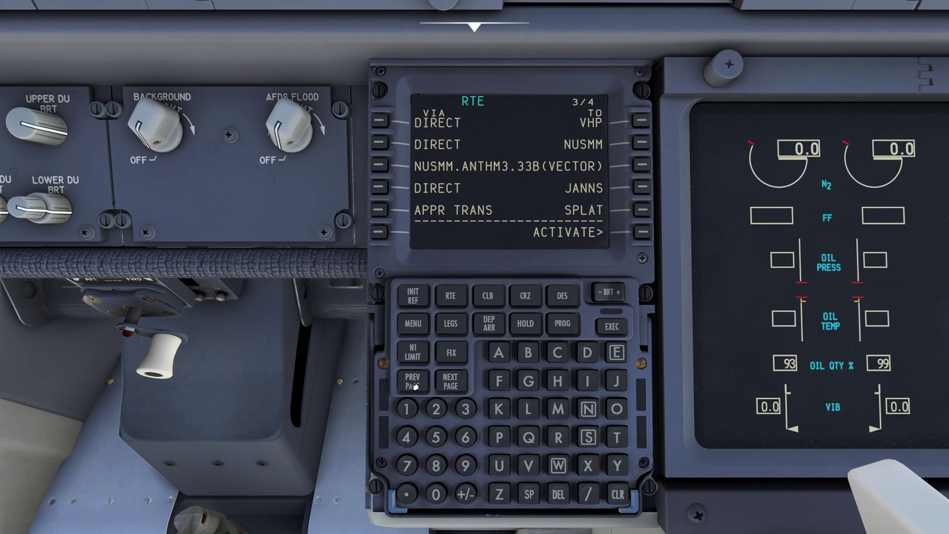
{"action": "left_click", "coordinate": [454, 388]}
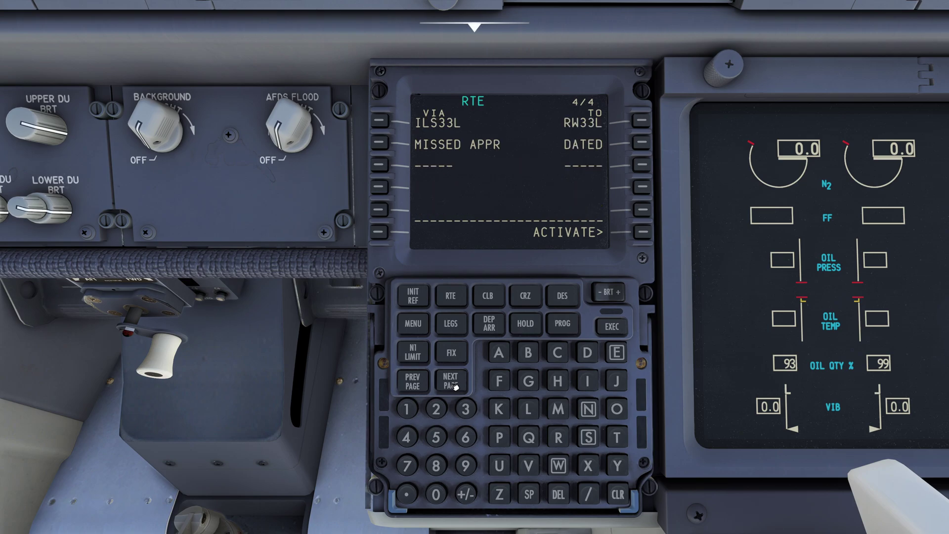
Step: From the first route page, activate and execute the KLAX–KBWI route
{"action": "left_click", "coordinate": [421, 384]}
{"action": "left_click", "coordinate": [418, 383]}
{"action": "left_click", "coordinate": [415, 382]}
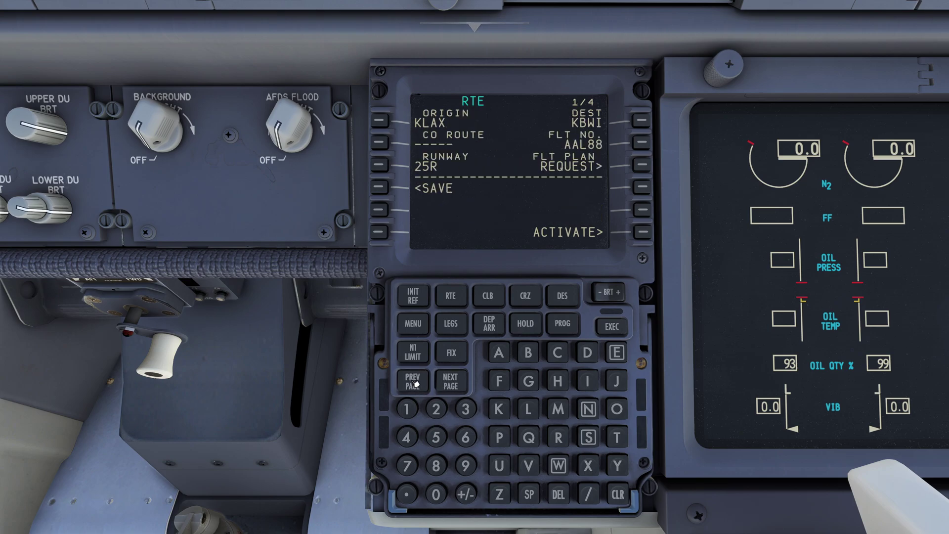
{"action": "left_click", "coordinate": [642, 232]}
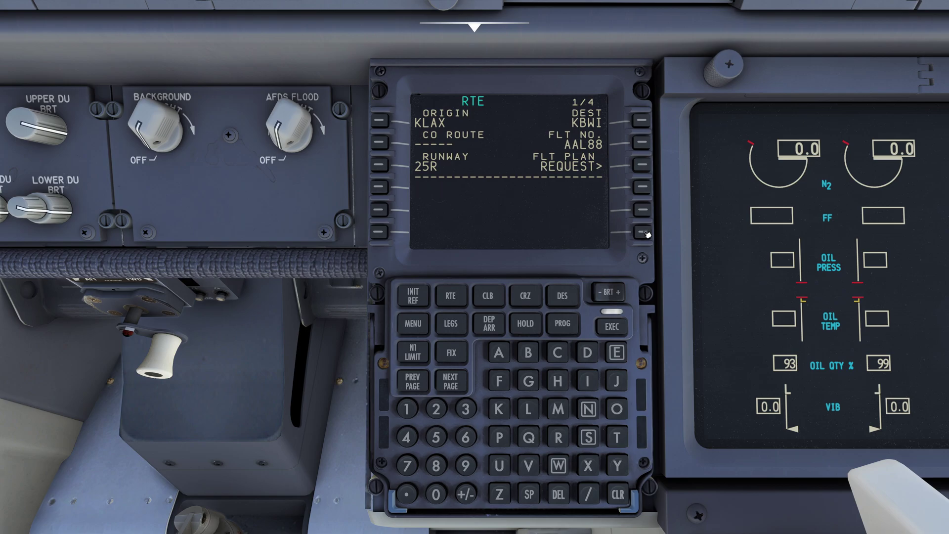
{"action": "left_click", "coordinate": [611, 327]}
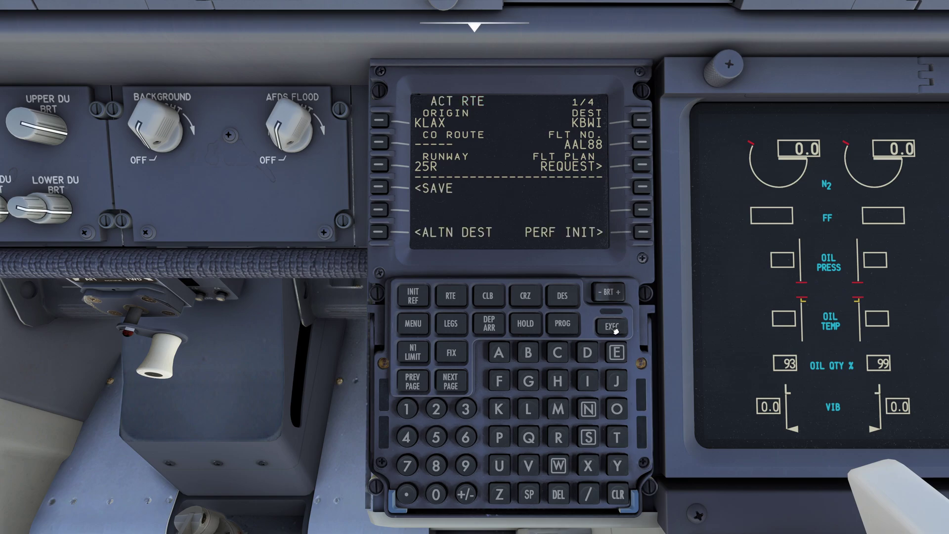
Step: Open the active route legs and page to 6/10, showing KEESH through ANTHM
{"action": "left_click", "coordinate": [456, 326]}
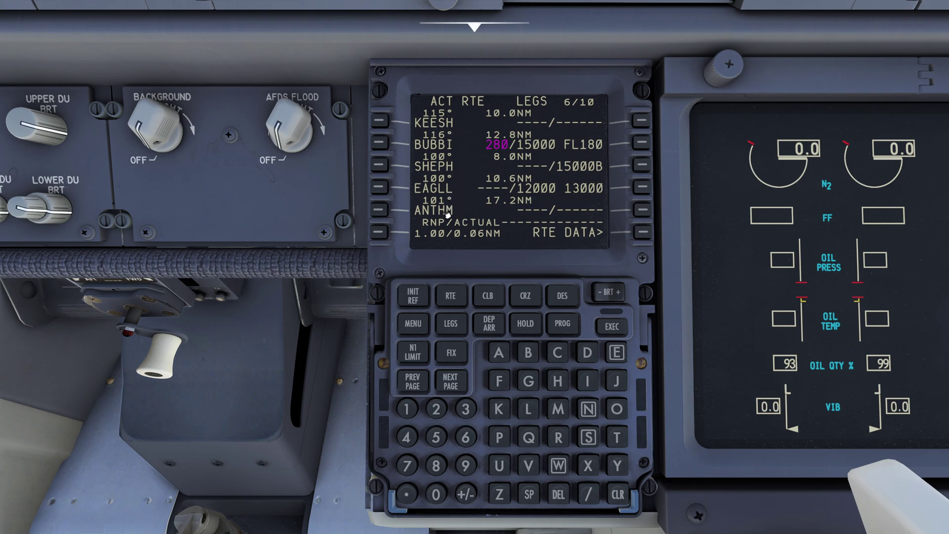
Step: Advance the legs to page 9/10: GRAFE, RW33L and the missed approach to DATED
{"action": "left_click", "coordinate": [455, 384]}
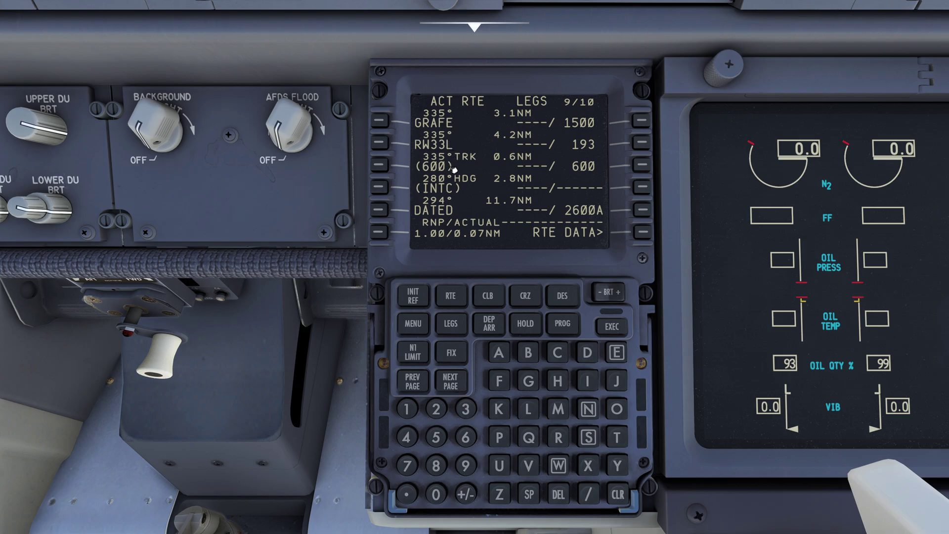
Step: Page back through the legs to page 1, starting with the climb to 640 and DOCKR
{"action": "left_click", "coordinate": [419, 386]}
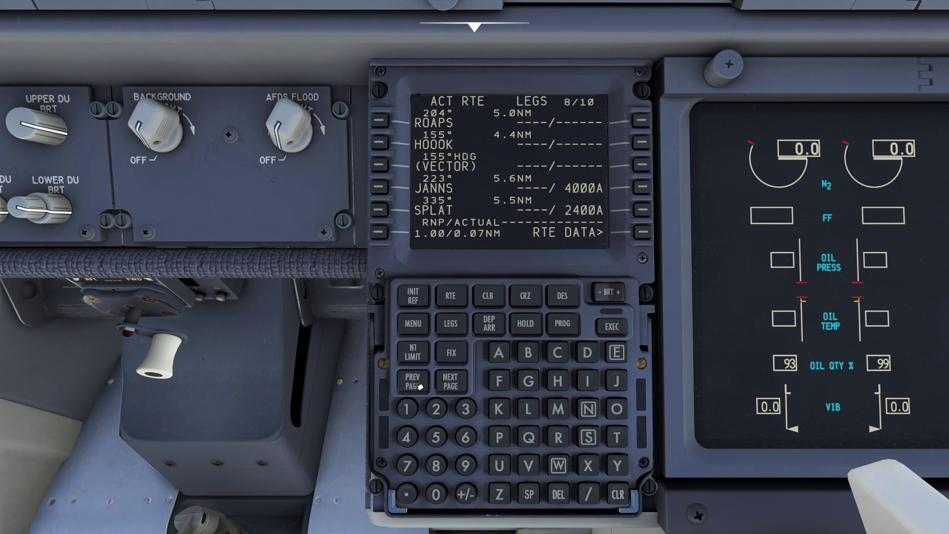
{"action": "left_click", "coordinate": [453, 383]}
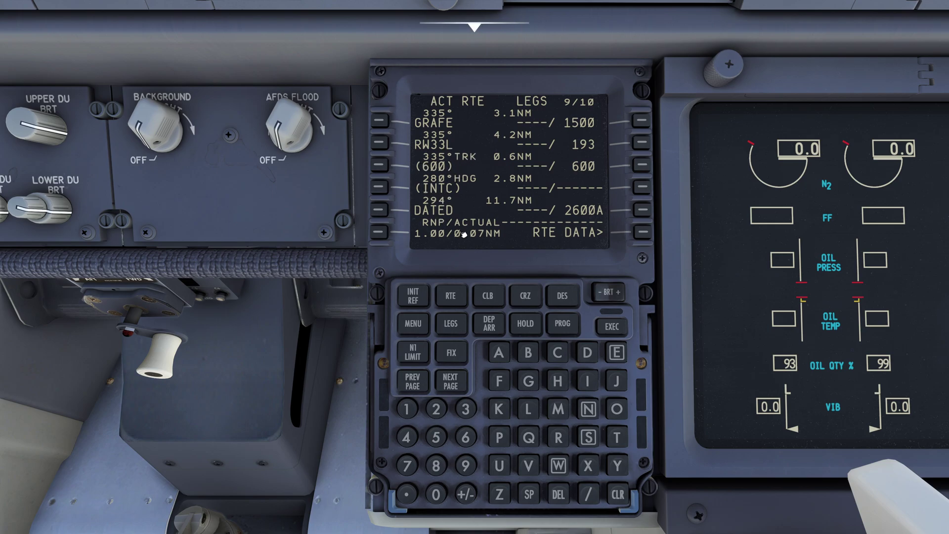
{"action": "left_click", "coordinate": [413, 383]}
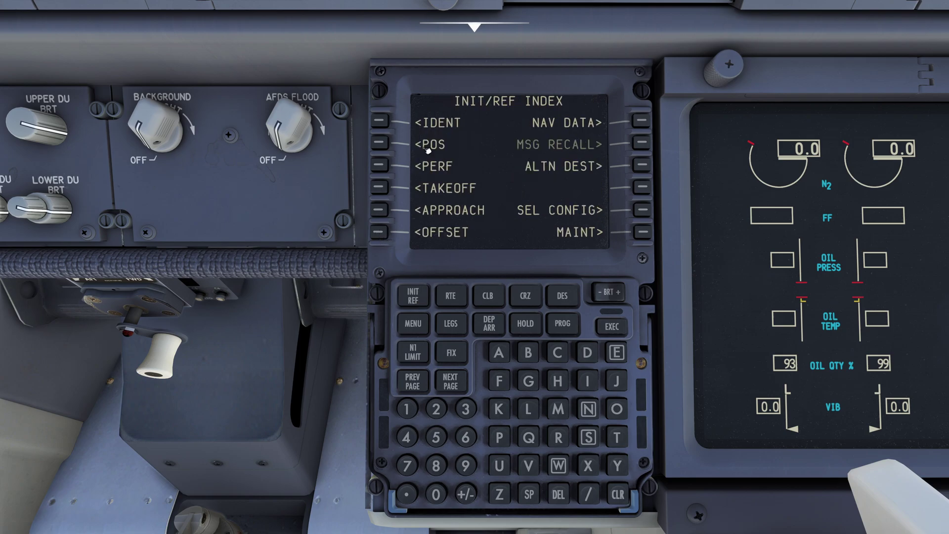
Step: Check PERF INIT, then return to the active route and advance to page 2/4
{"action": "left_click", "coordinate": [381, 167]}
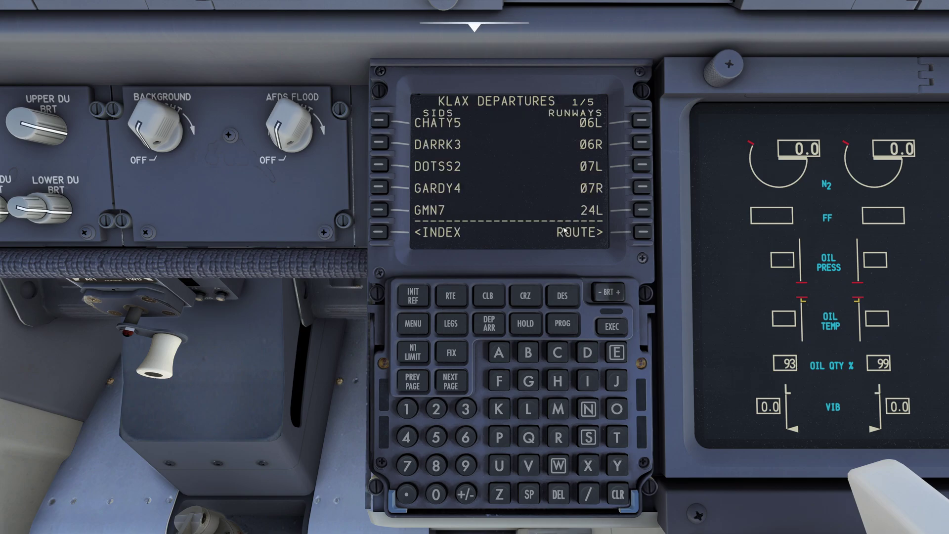
{"action": "left_click", "coordinate": [645, 234]}
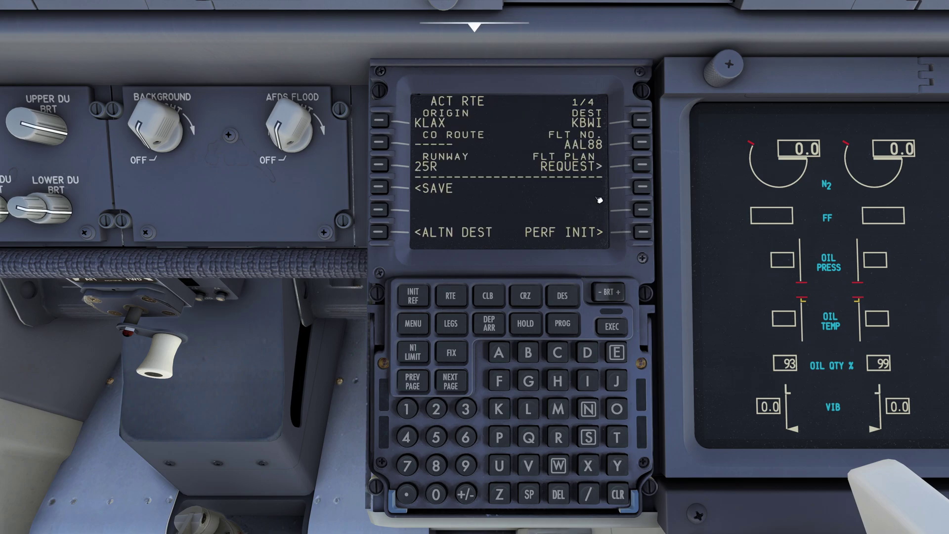
{"action": "left_click", "coordinate": [450, 385]}
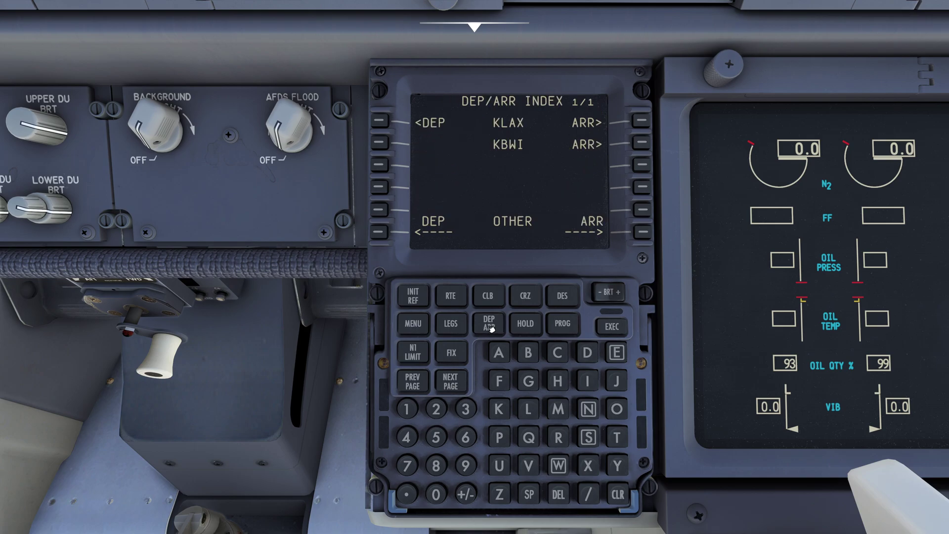
Step: Verify the KBWI ANTHM3 arrival and ILS 33L are active, then return to the route legs
{"action": "left_click", "coordinate": [642, 144]}
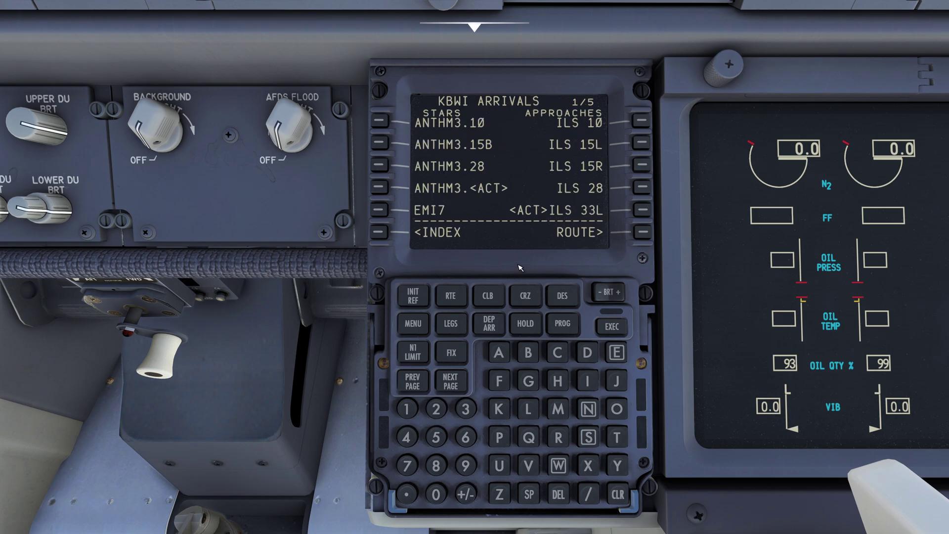
{"action": "left_click", "coordinate": [451, 330]}
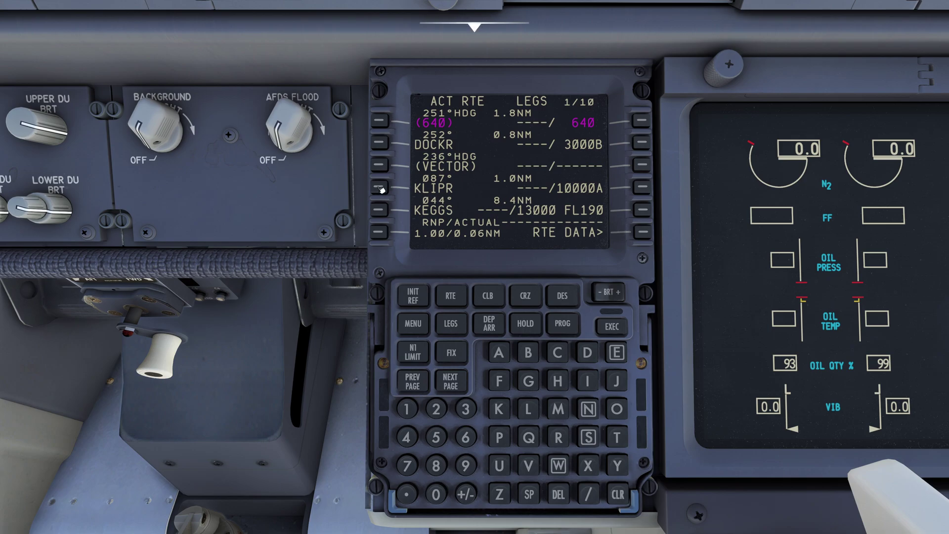
Step: Copy the KLIPR waypoint from LEGS page 1 into the FMC scratchpad
{"action": "left_click", "coordinate": [380, 188]}
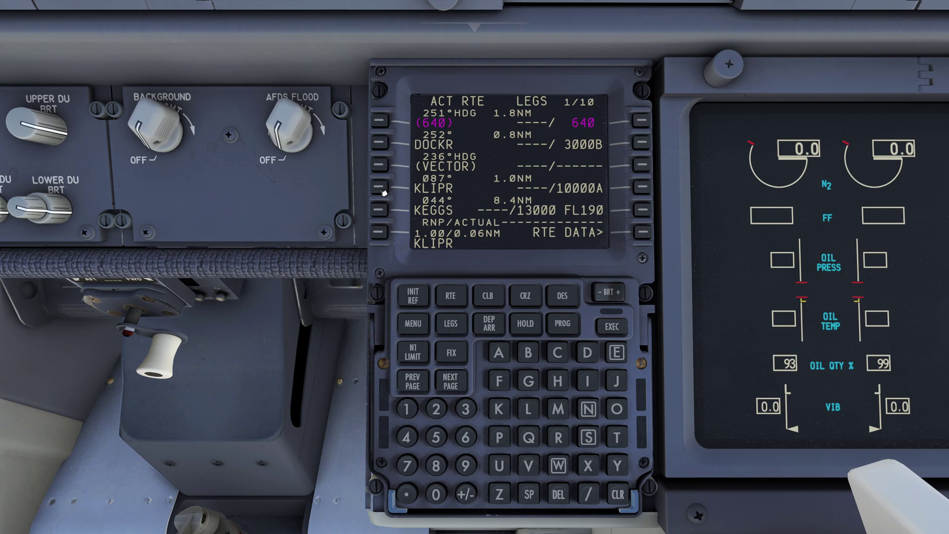